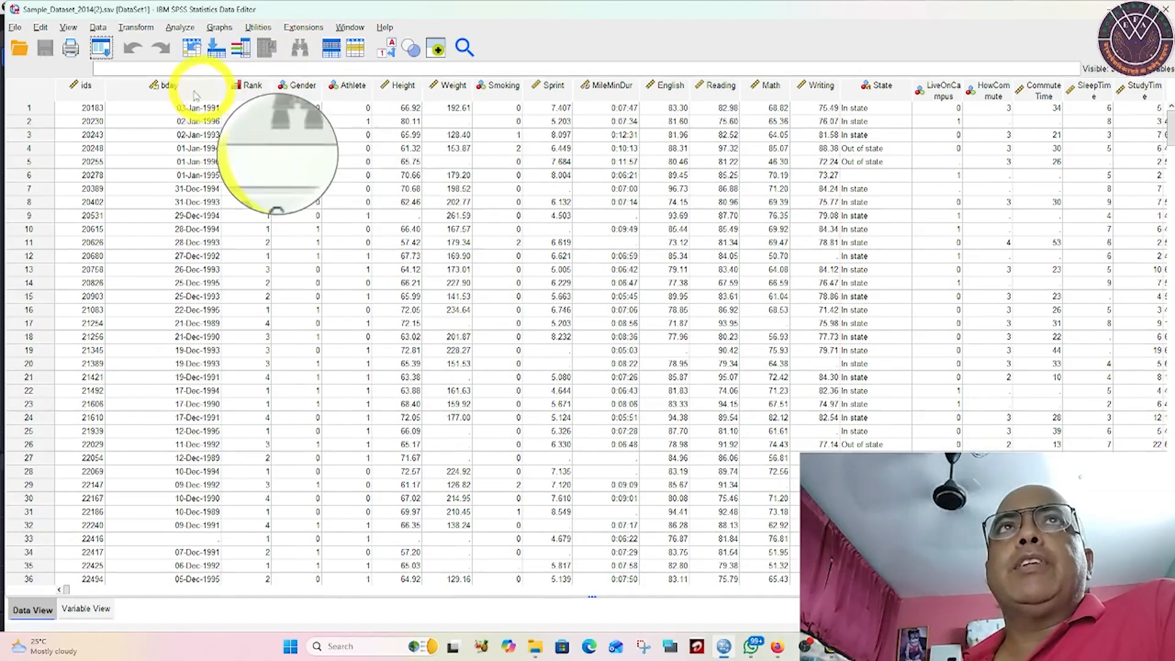
Step: Review the dataset's variable definitions, circling Height with the on-screen pen, and return to the data values
click(86, 609)
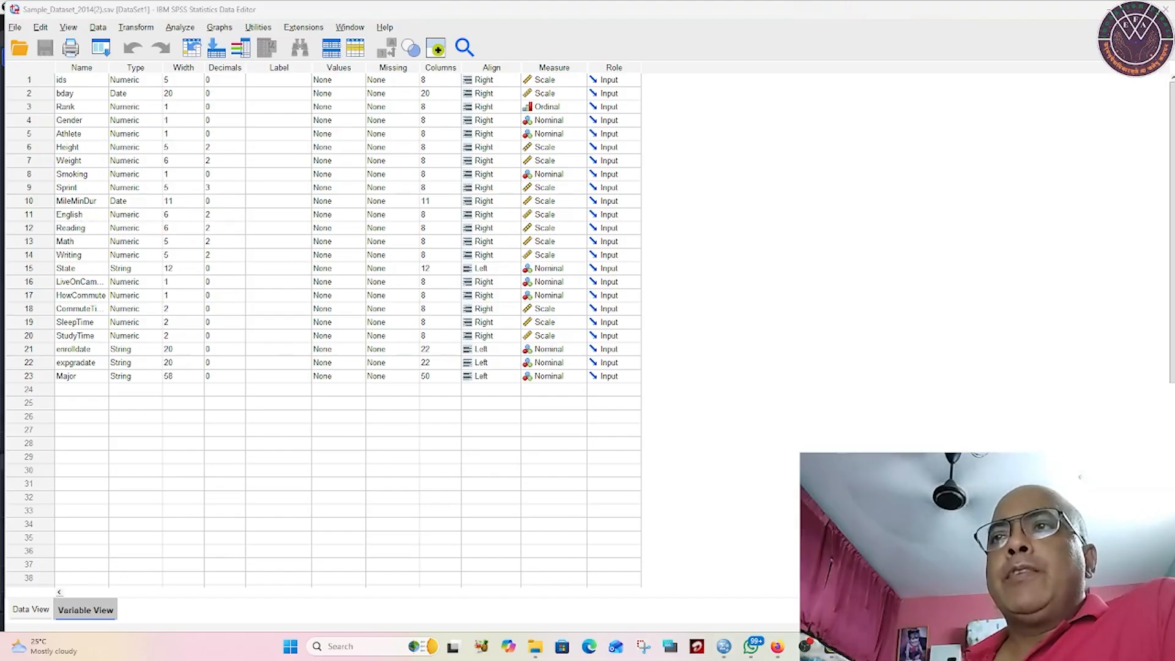
key(F9)
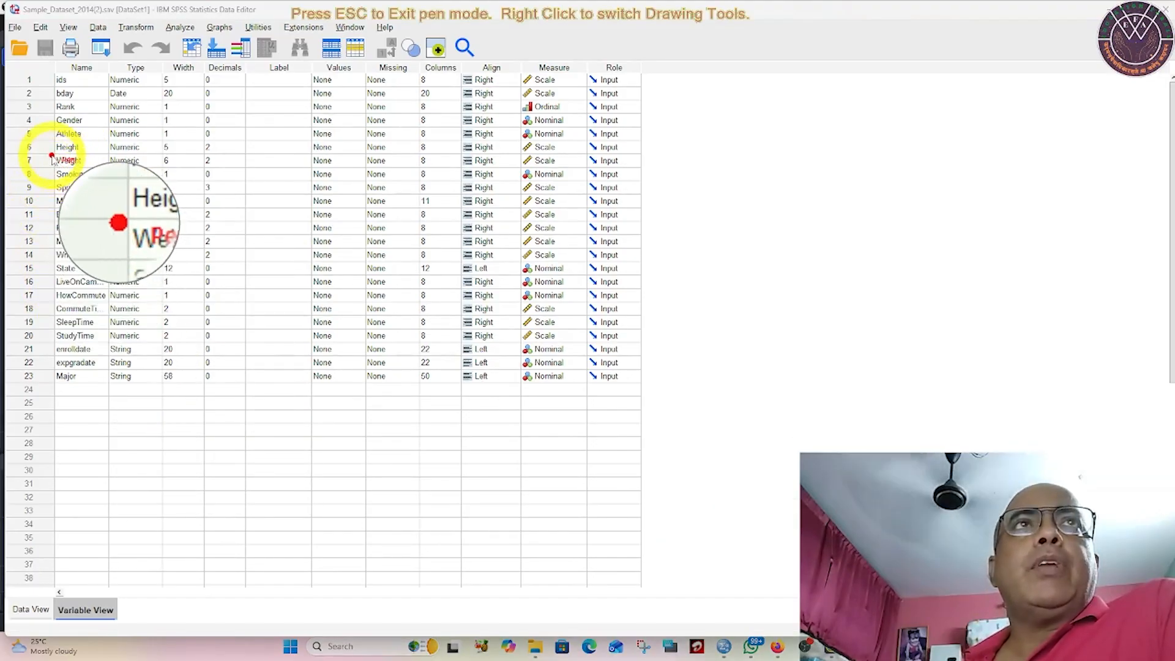
mouse_move(76, 160)
mouse_down()
mouse_move(89, 150)
mouse_move(68, 138)
mouse_move(50, 151)
mouse_up()
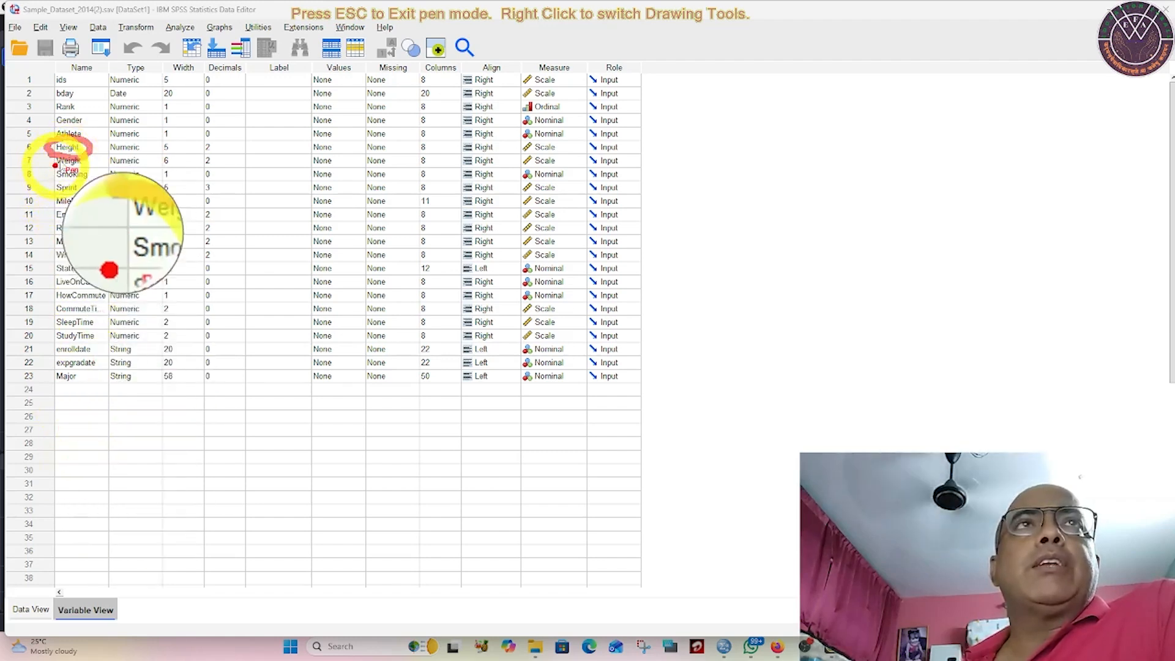
right_click(71, 160)
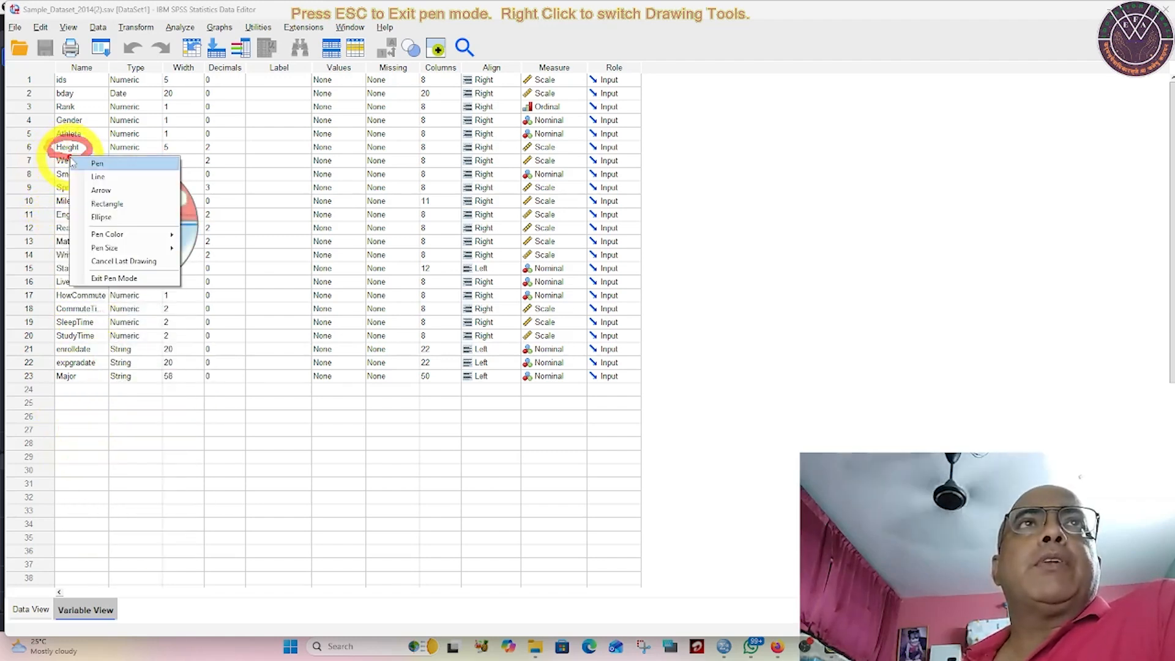
key(Escape)
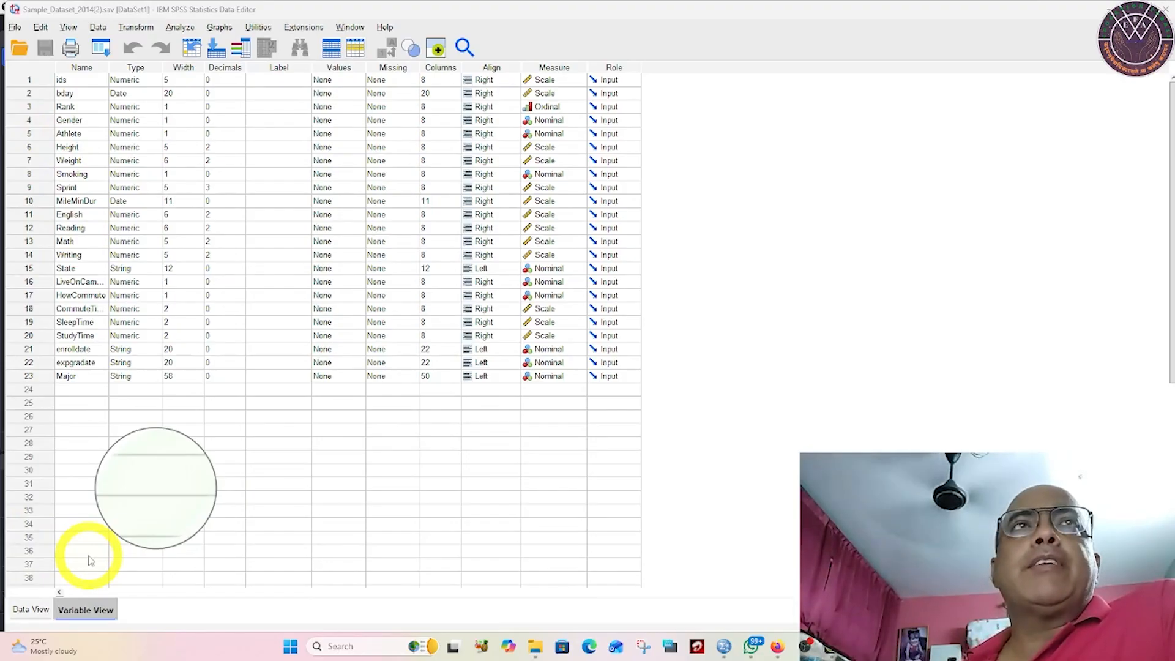
click(31, 611)
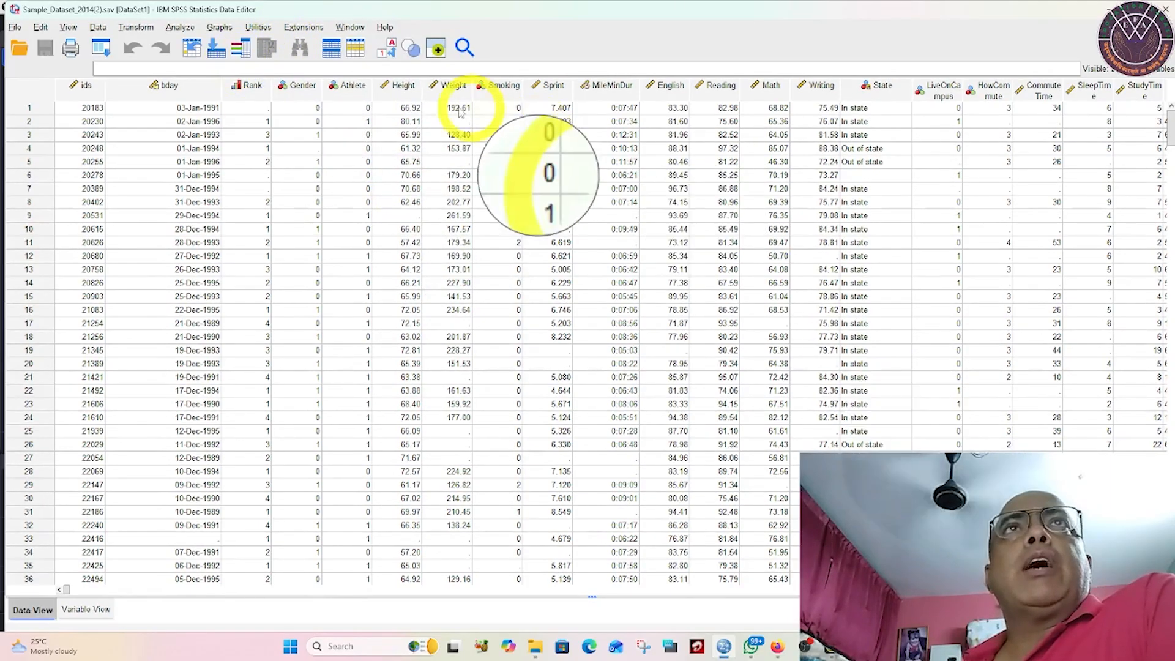
Step: Create a legacy histogram of the Height variable with the normal curve displayed
click(218, 29)
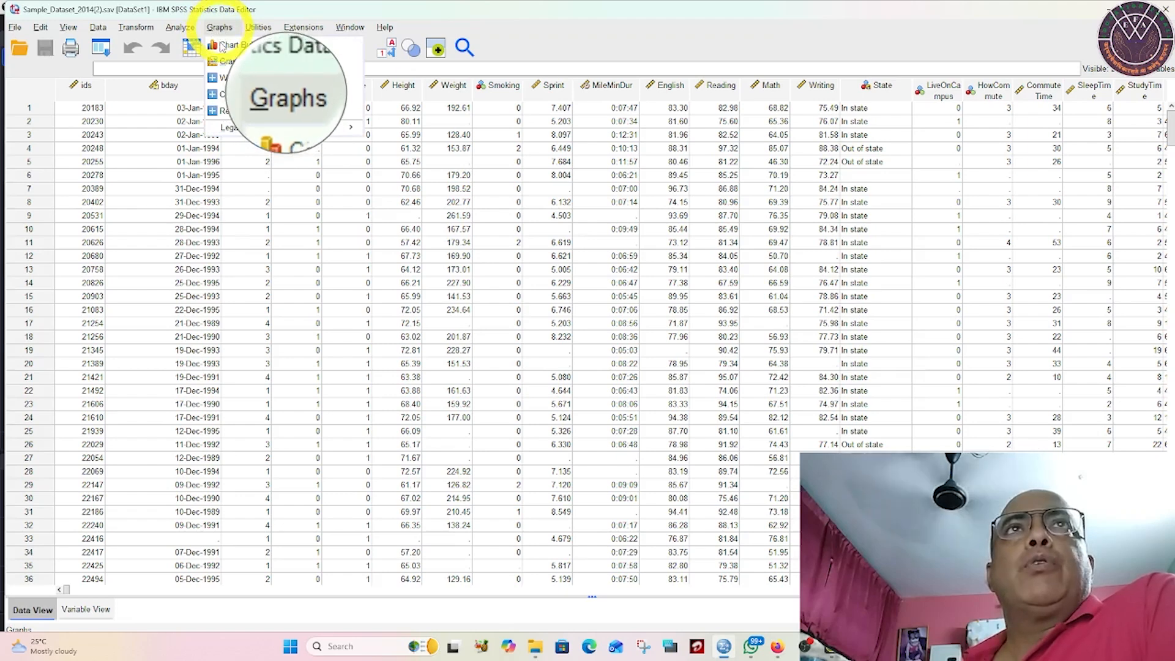
mouse_move(257, 128)
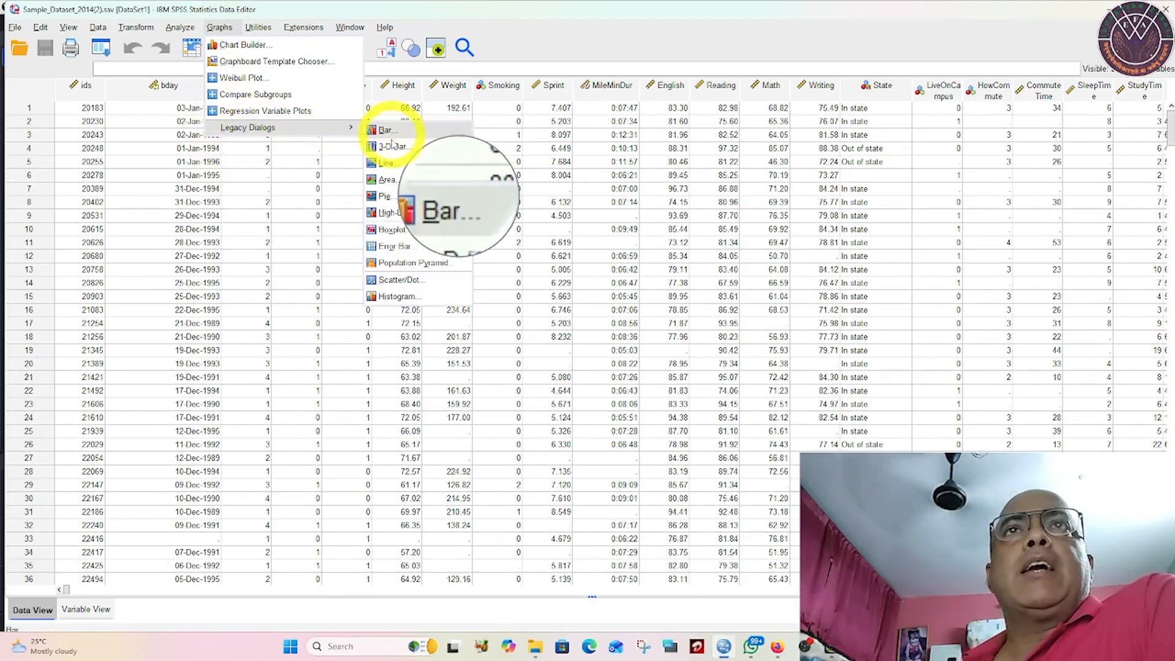
click(392, 299)
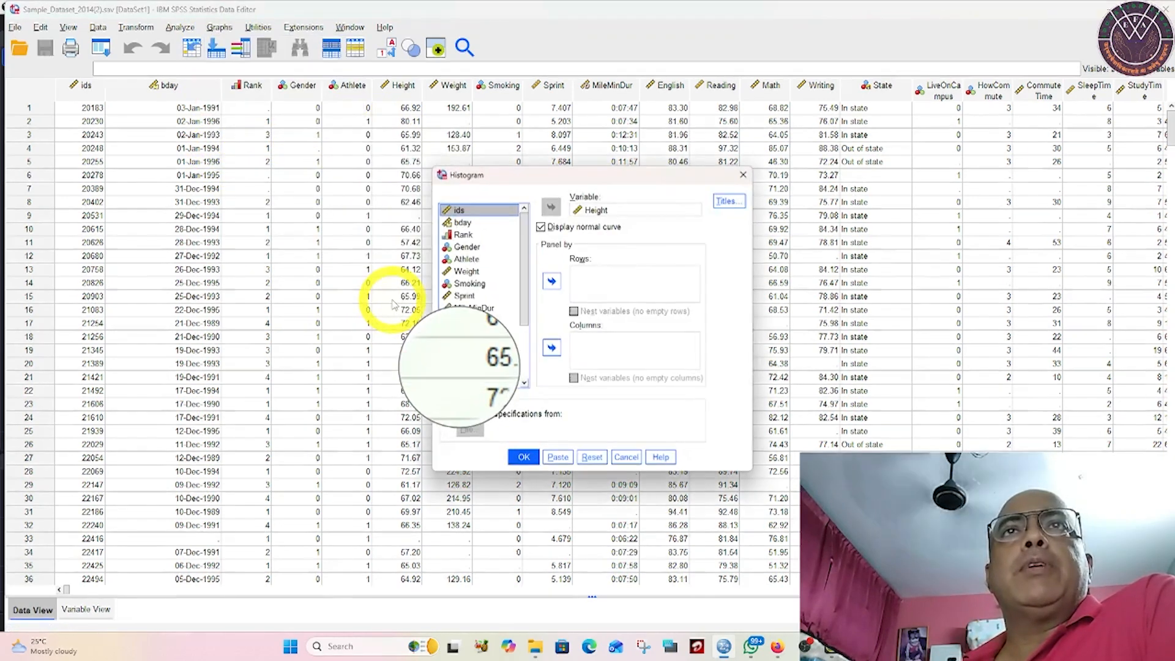
click(577, 210)
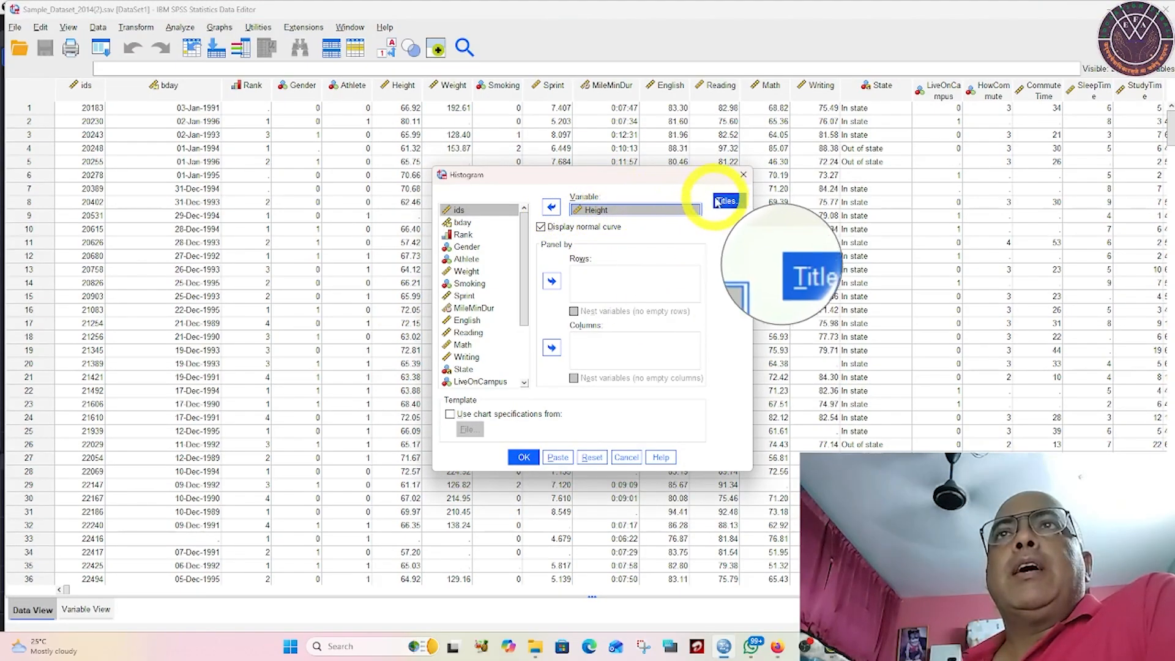
click(541, 227)
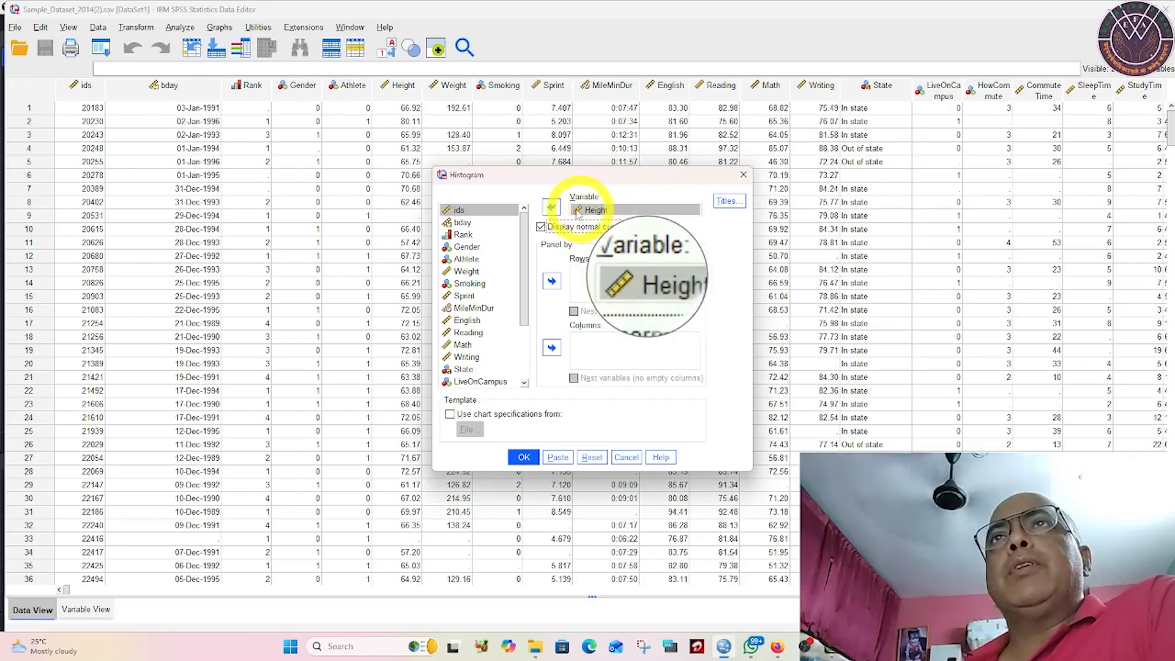
click(523, 459)
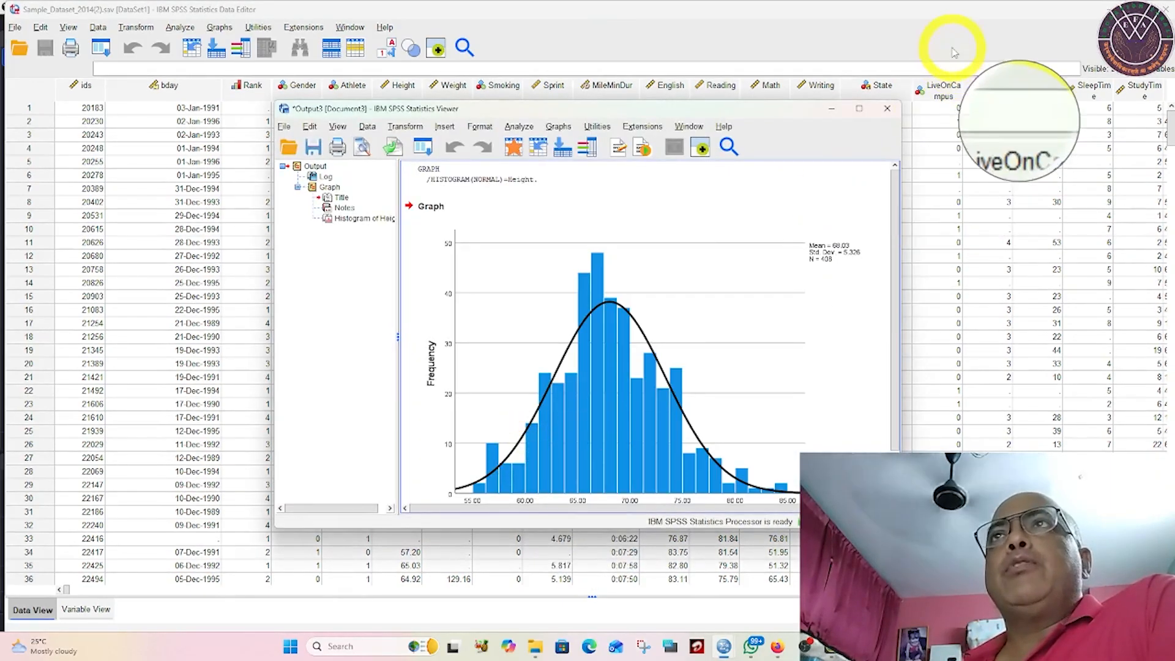
Step: Maximize the output viewer and mark the mean beside the Height histogram with the on-screen pen
click(859, 108)
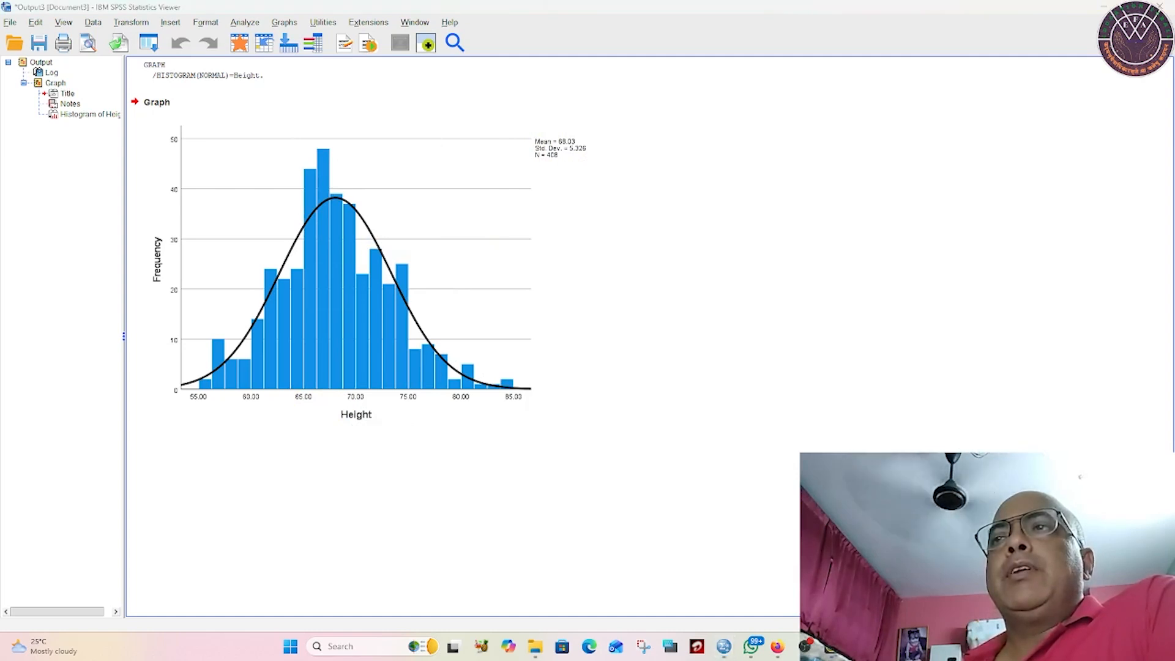
key(F12)
drag(583, 142, 603, 122)
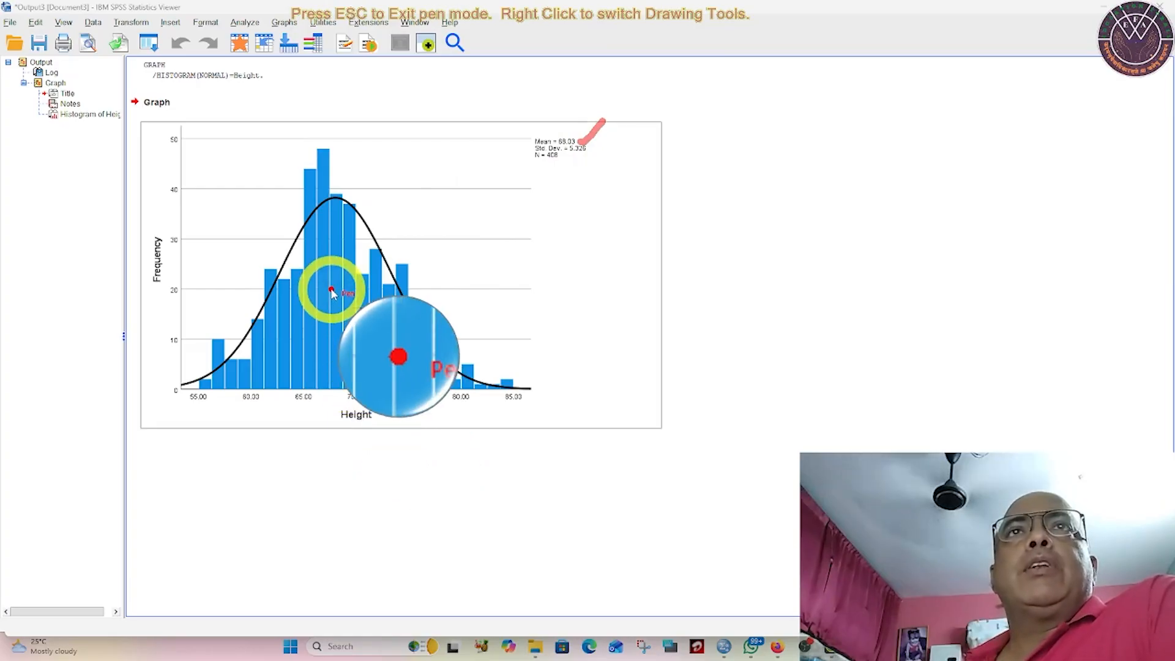
key(Escape)
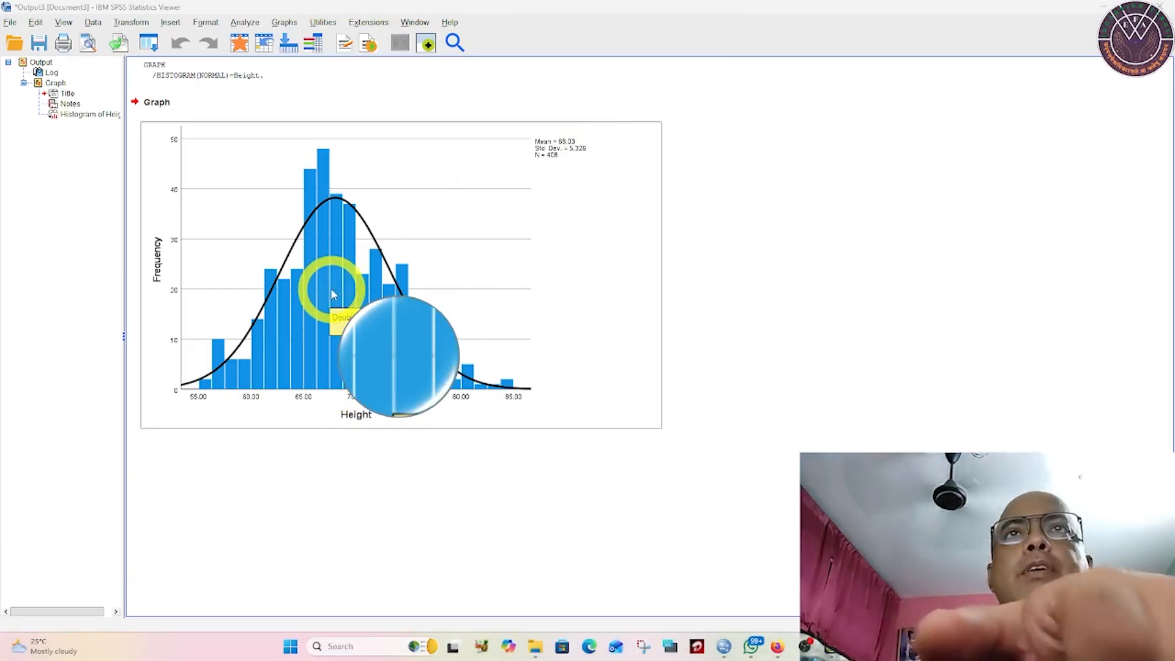
Step: Open the Height histogram for editing and add an X-axis reference line, entering 68.03 as its position
double_click(329, 291)
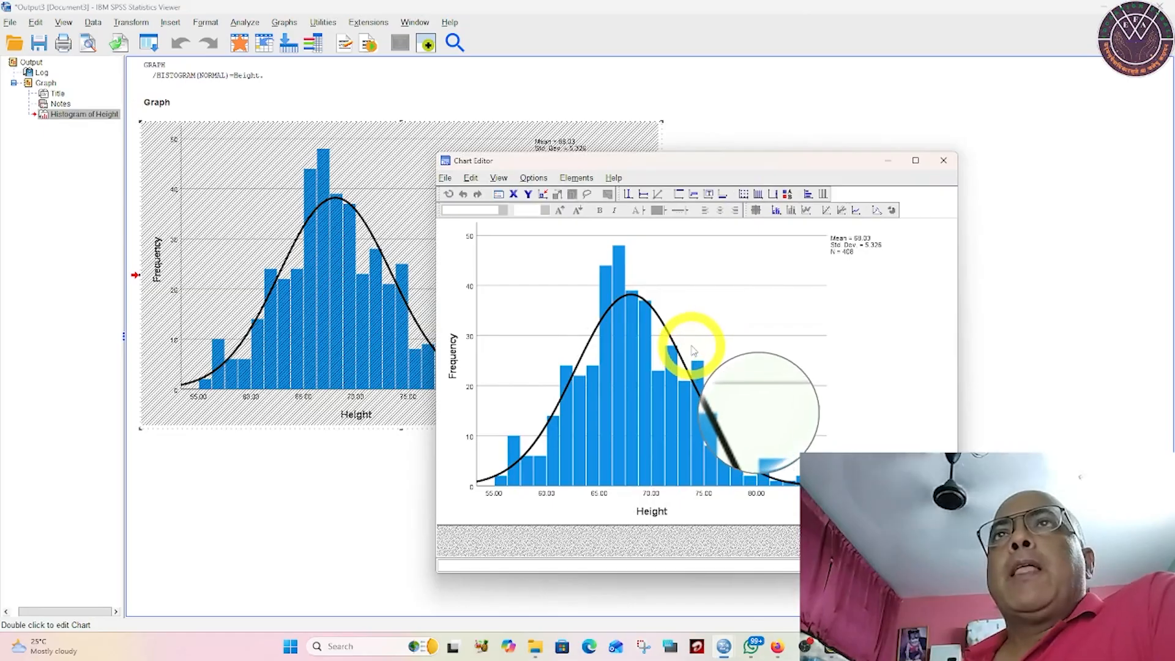
click(534, 177)
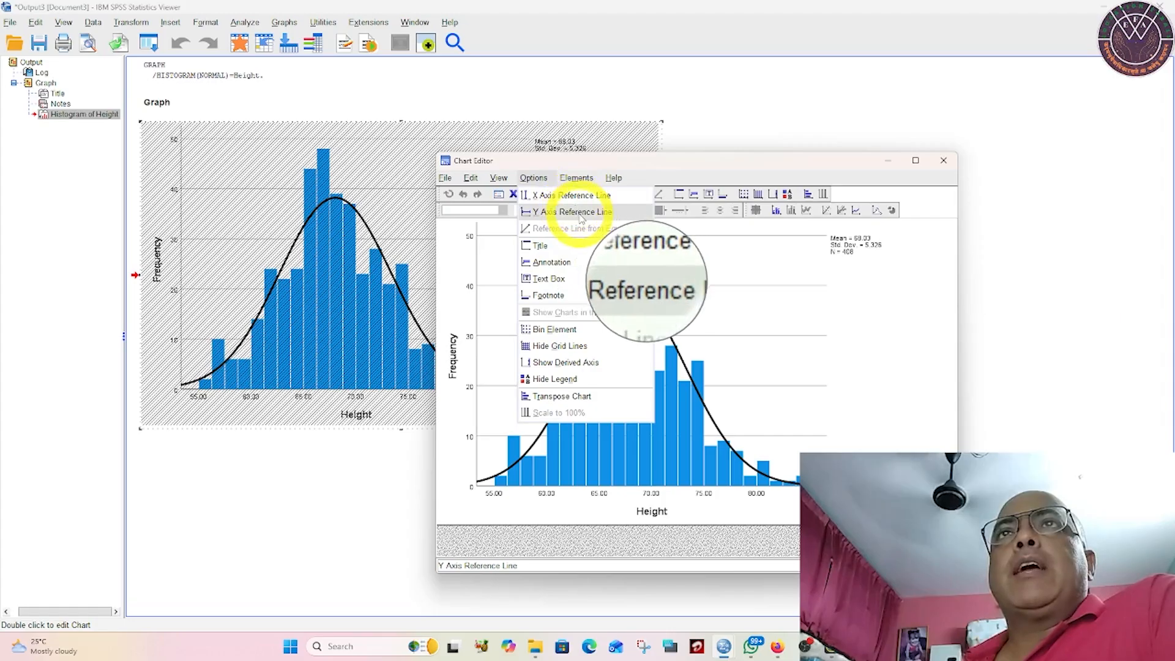
click(582, 195)
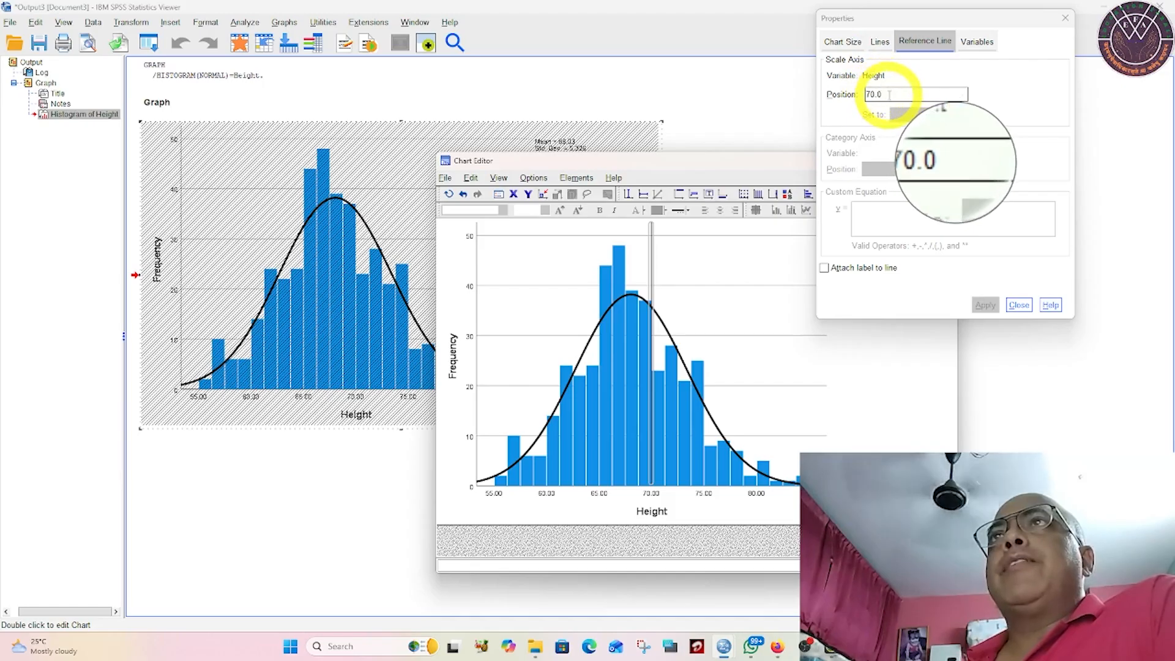
drag(890, 95, 826, 93)
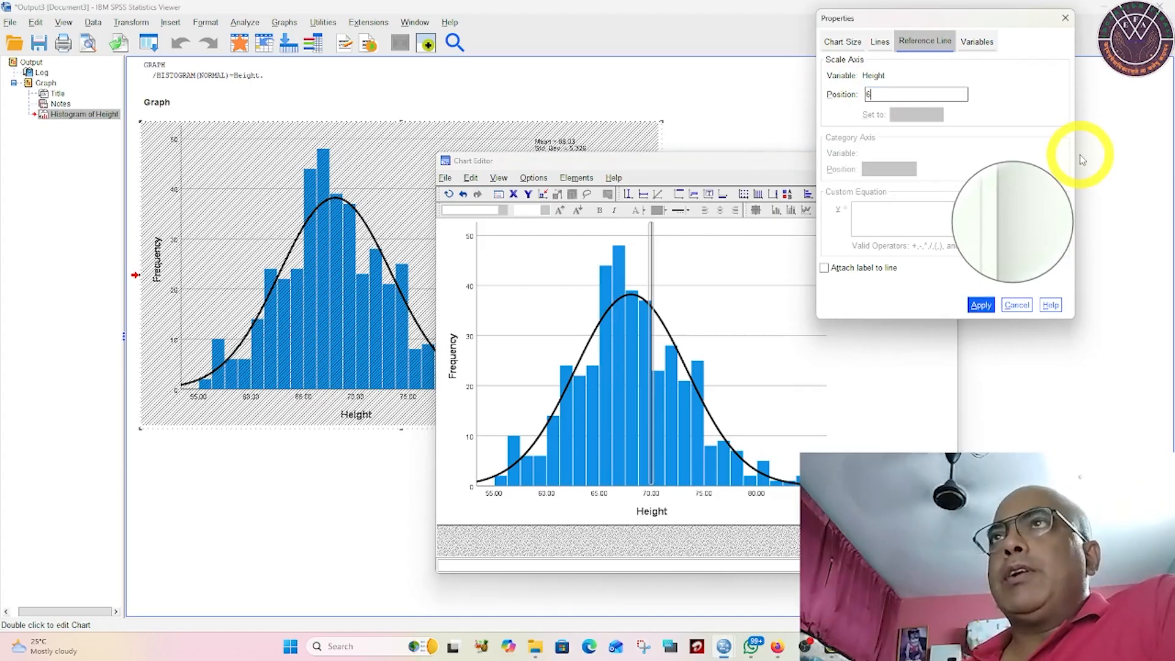
text(68)
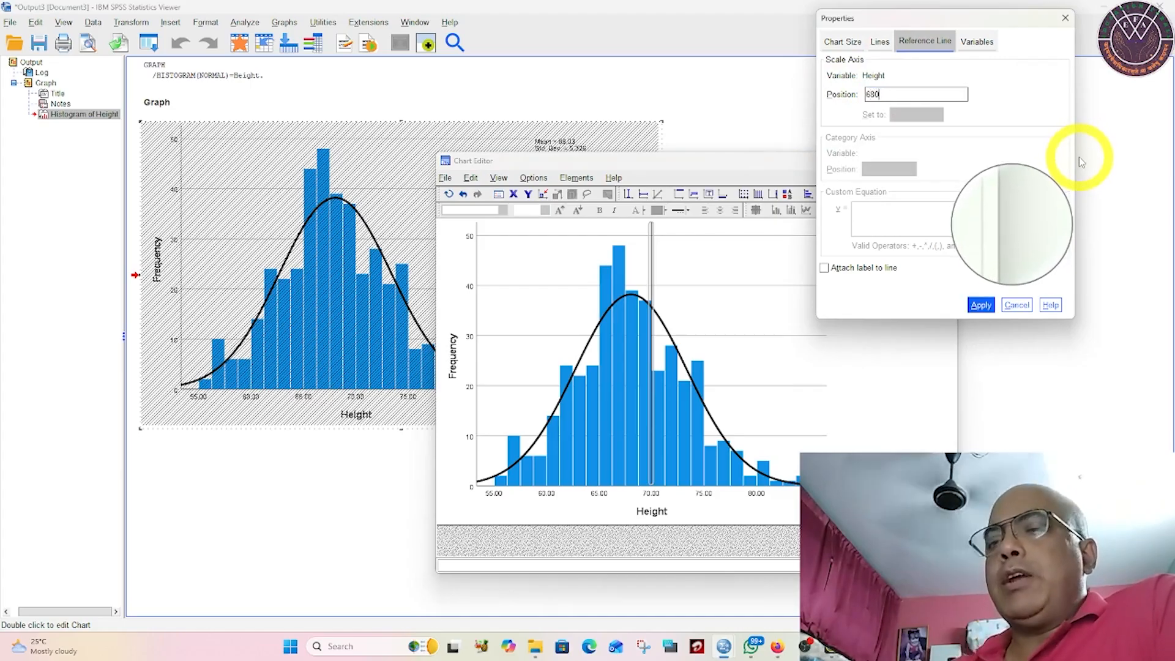
text(.03)
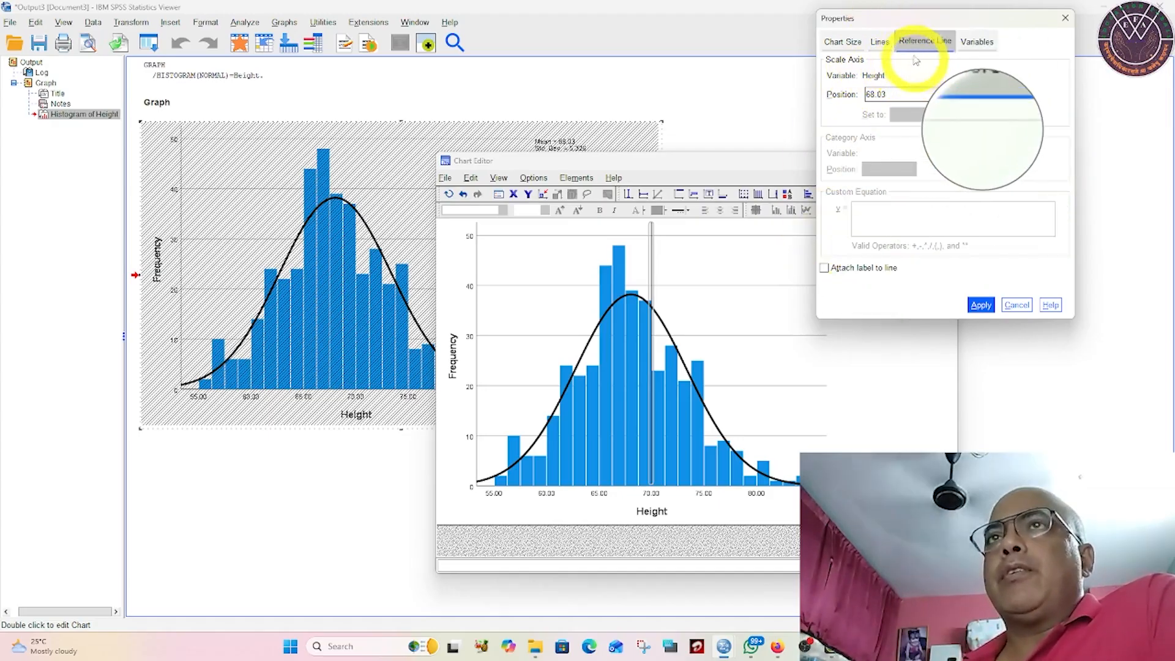
Step: Format the reference line as a solid red line (237, 75, 75) with weight 2.0
click(880, 43)
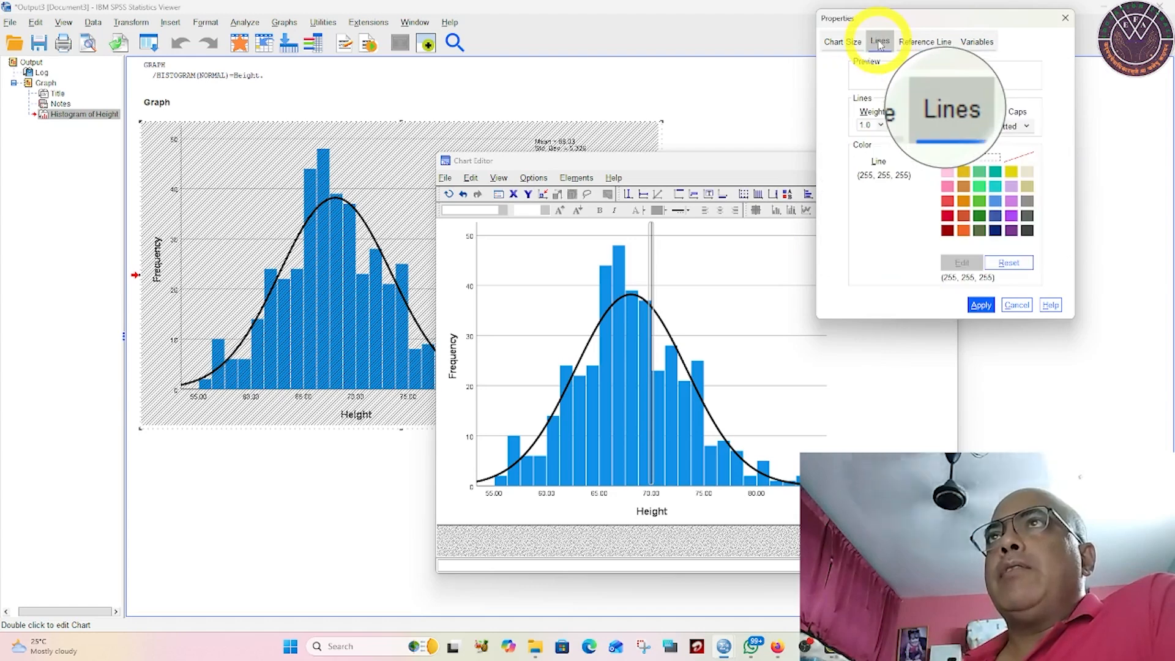
click(936, 126)
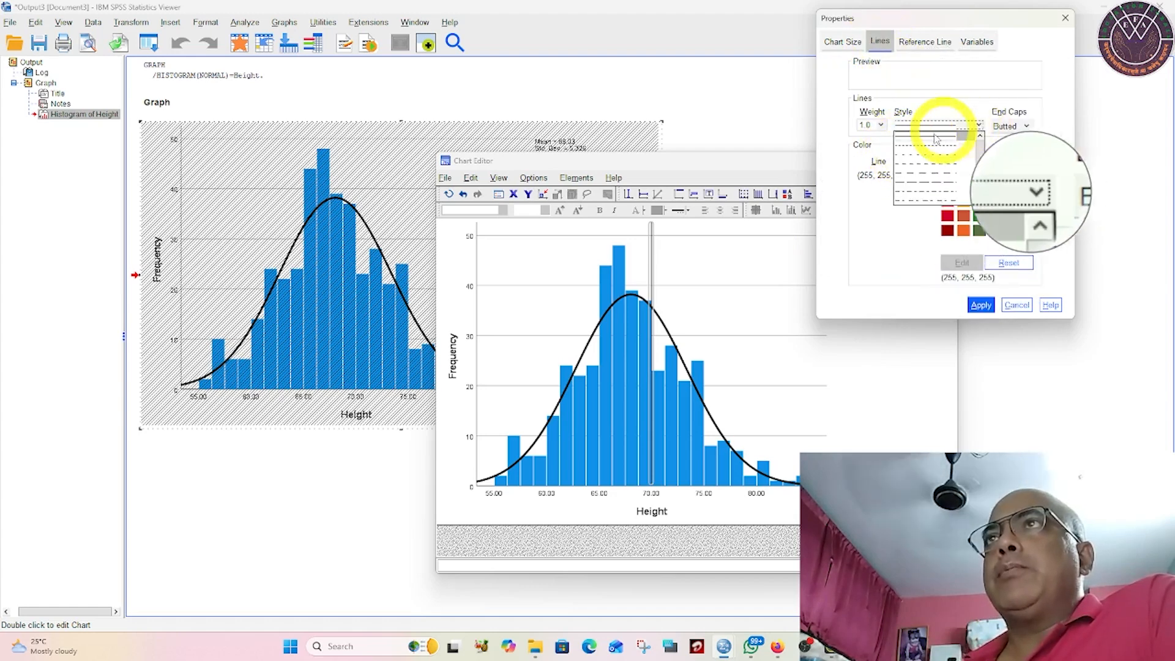
click(936, 135)
click(882, 126)
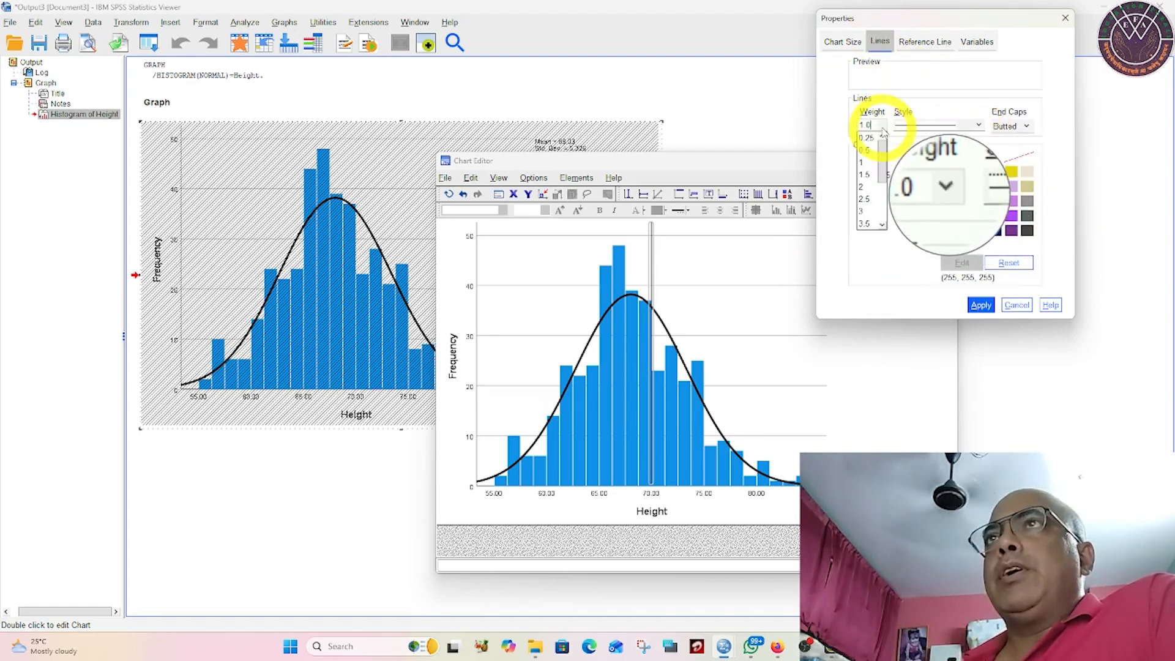
click(863, 187)
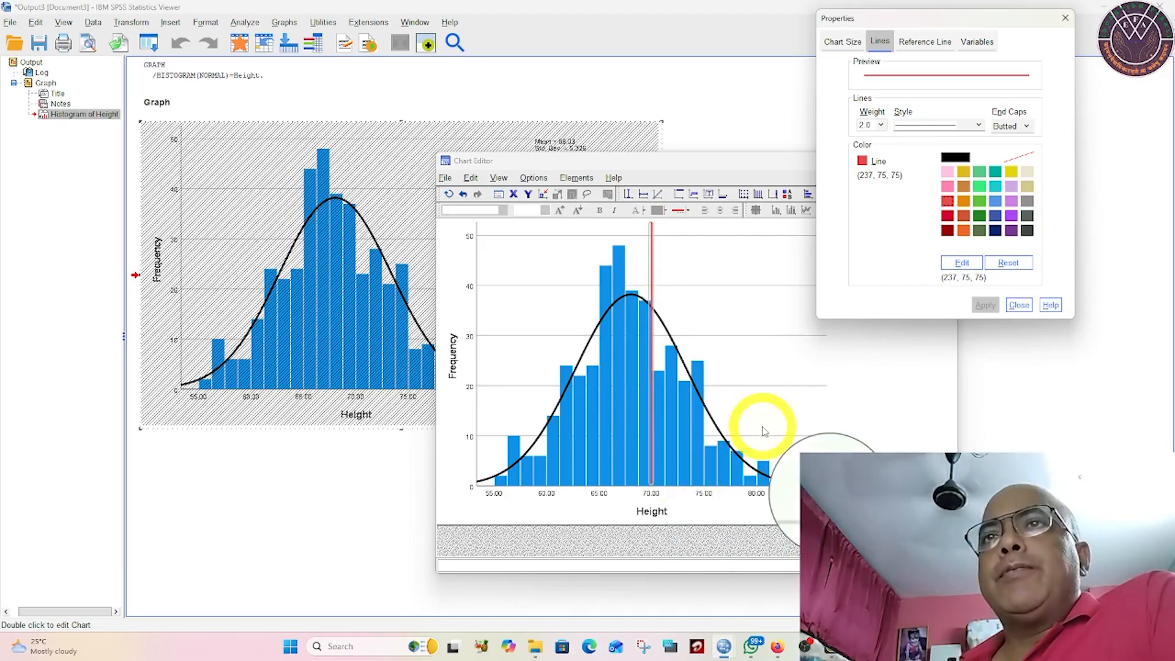
Step: Position the red reference line at 68.03 on the Height axis and close its properties
click(935, 44)
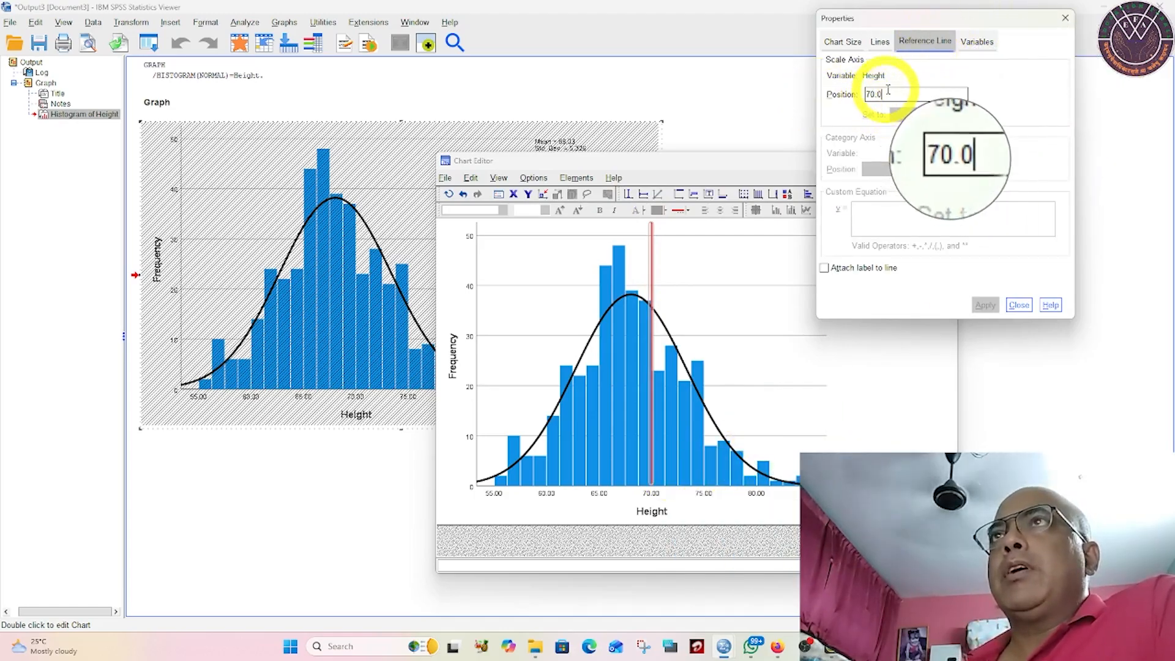
drag(891, 96, 806, 94)
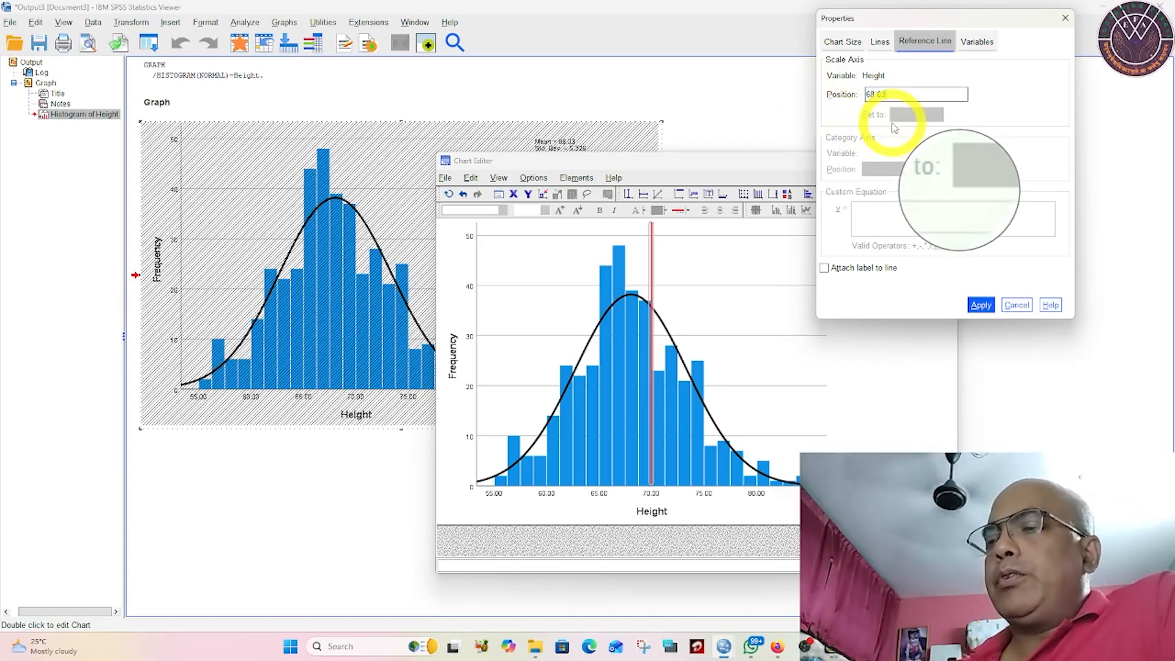
click(983, 306)
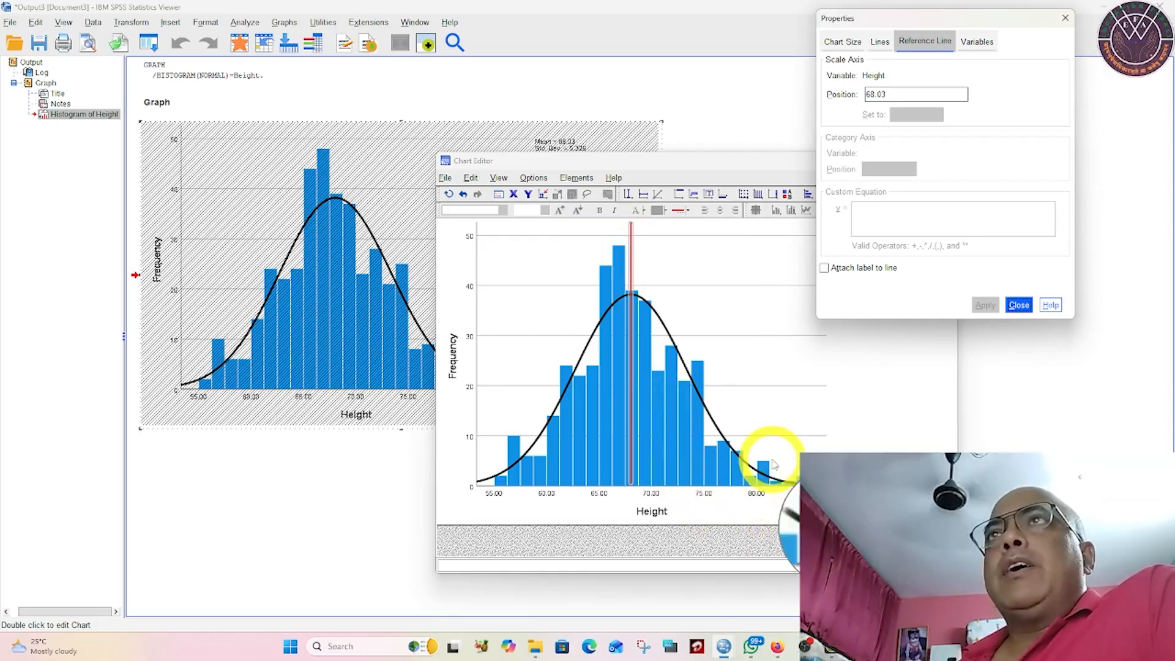
click(1019, 306)
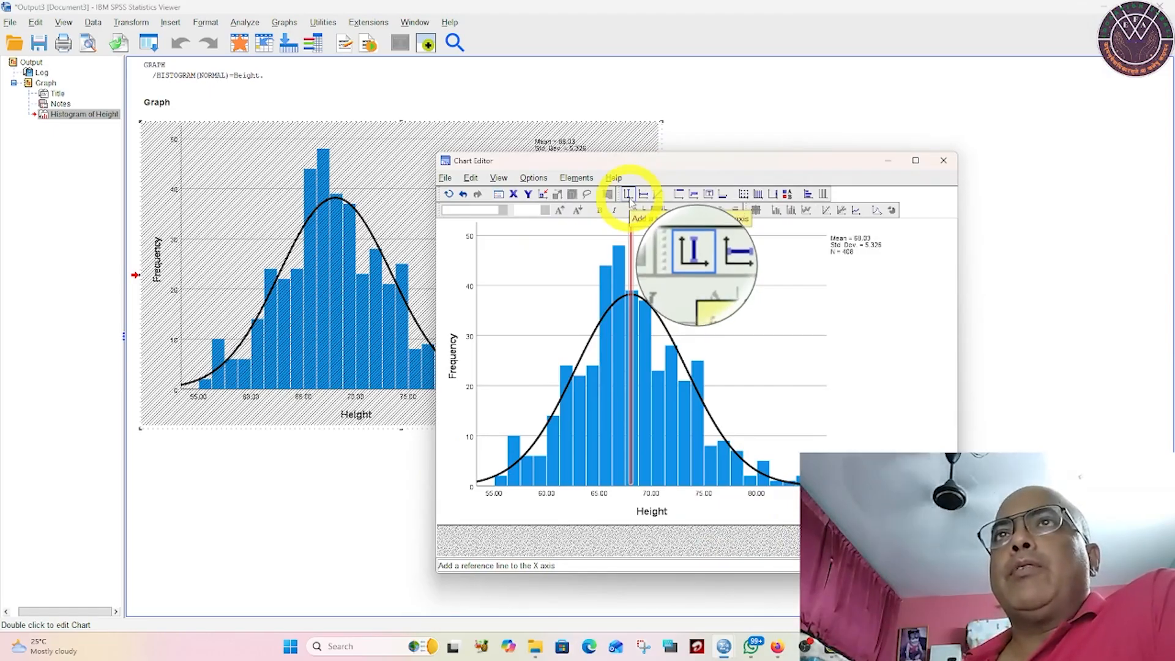
Step: Add a second X-axis reference line to the histogram and enter 66.5 as its position
click(629, 195)
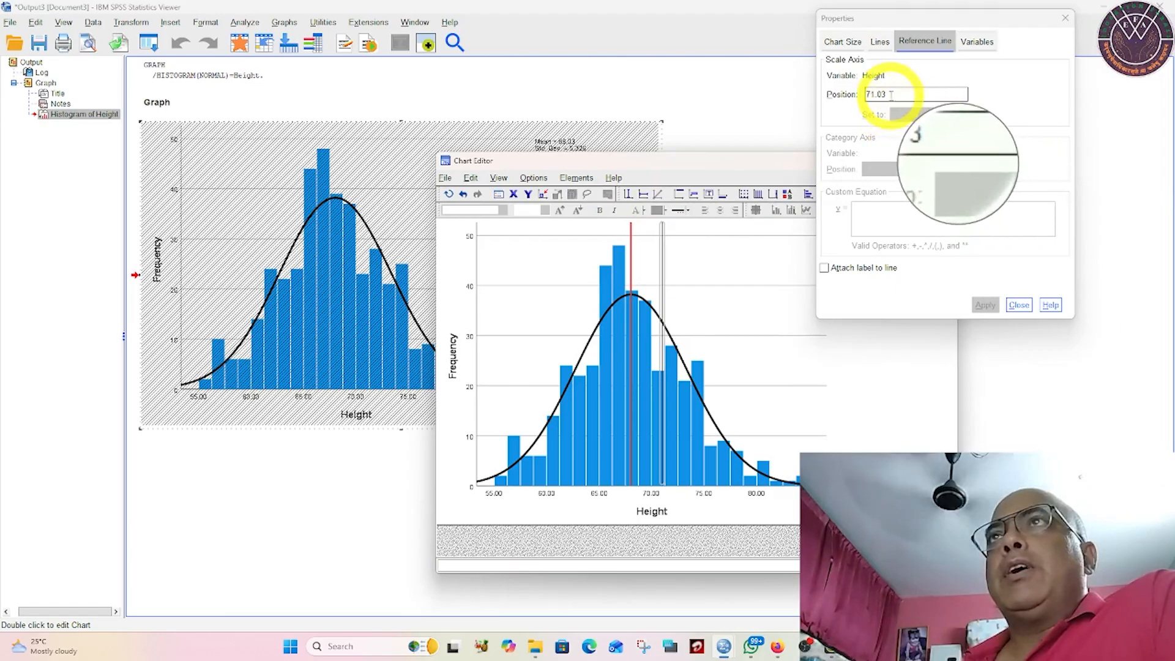
drag(890, 94, 814, 111)
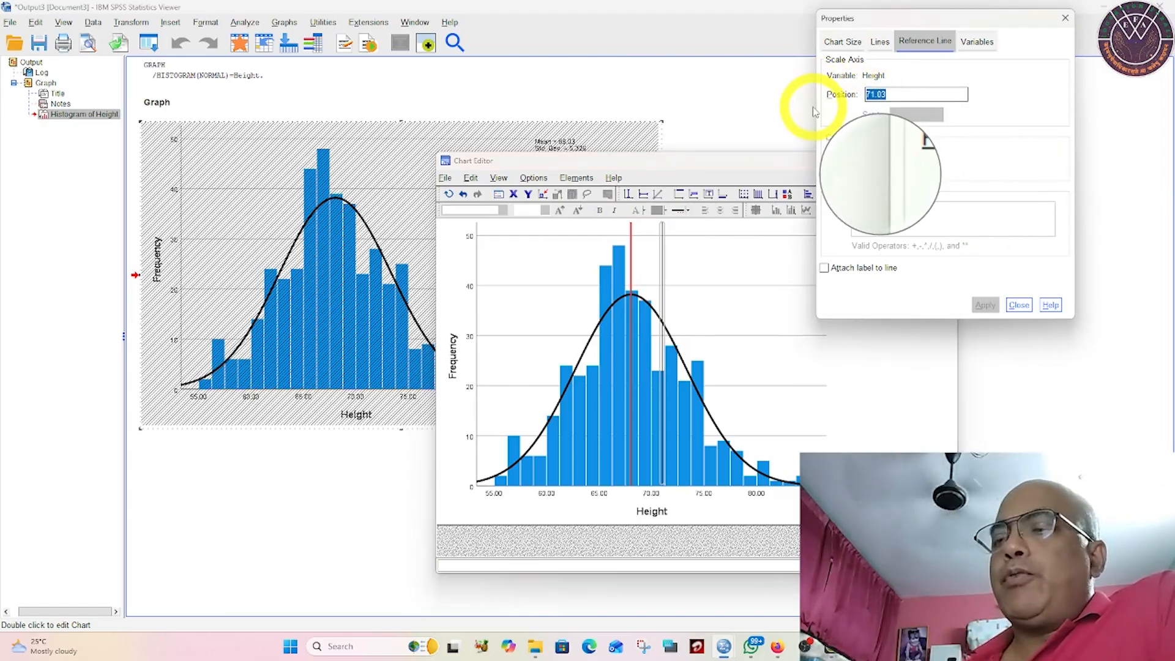
text(66.5)
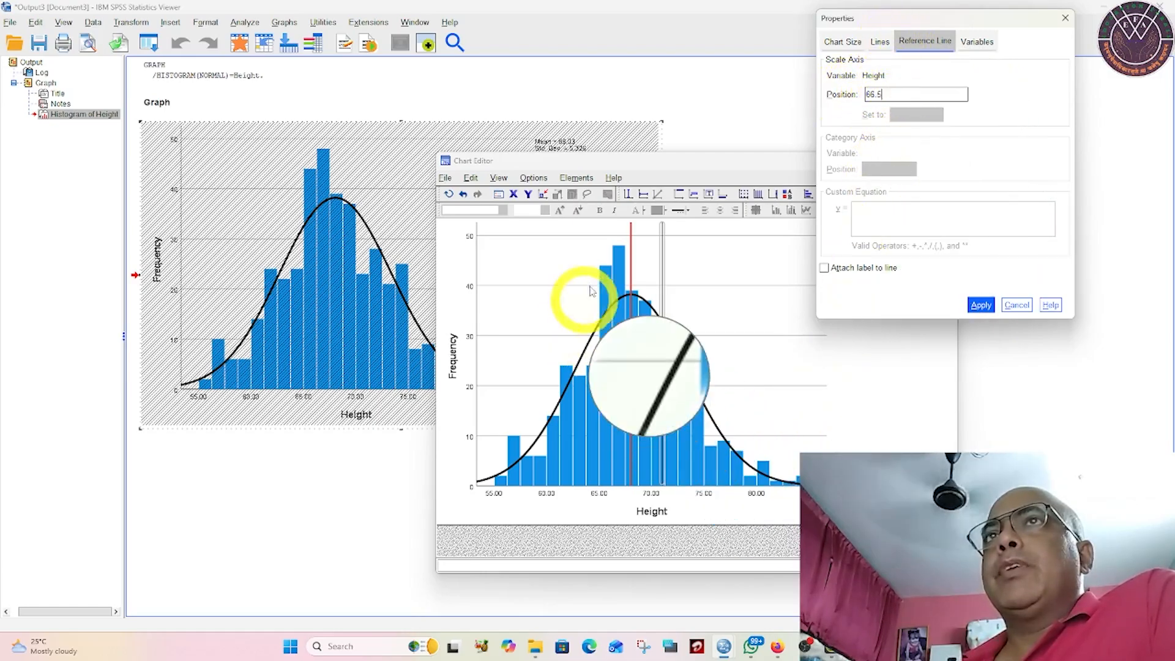
Step: Color the second reference line dark green (41, 134, 38) and apply the change to the histogram
click(882, 42)
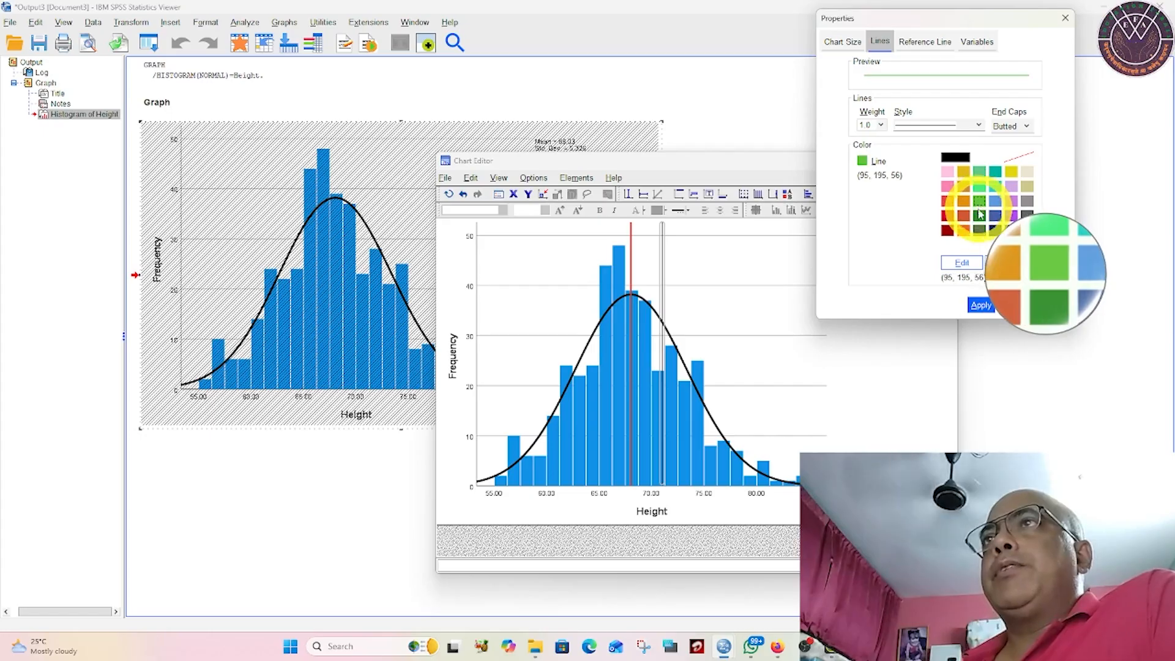
click(963, 263)
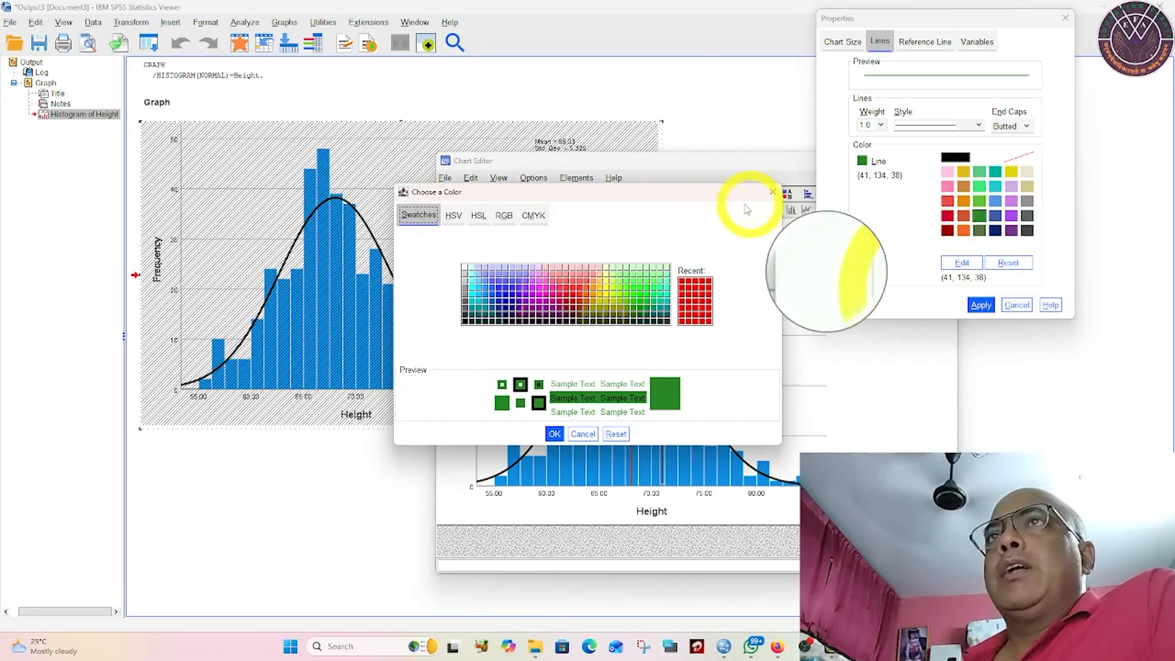
click(776, 190)
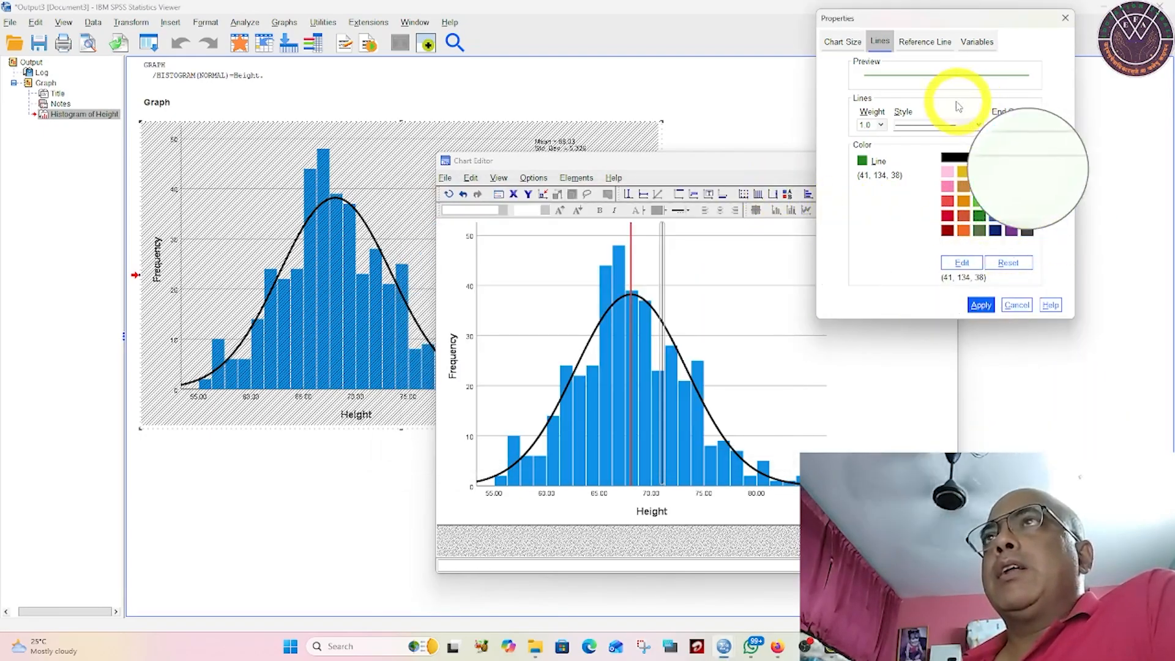
click(924, 48)
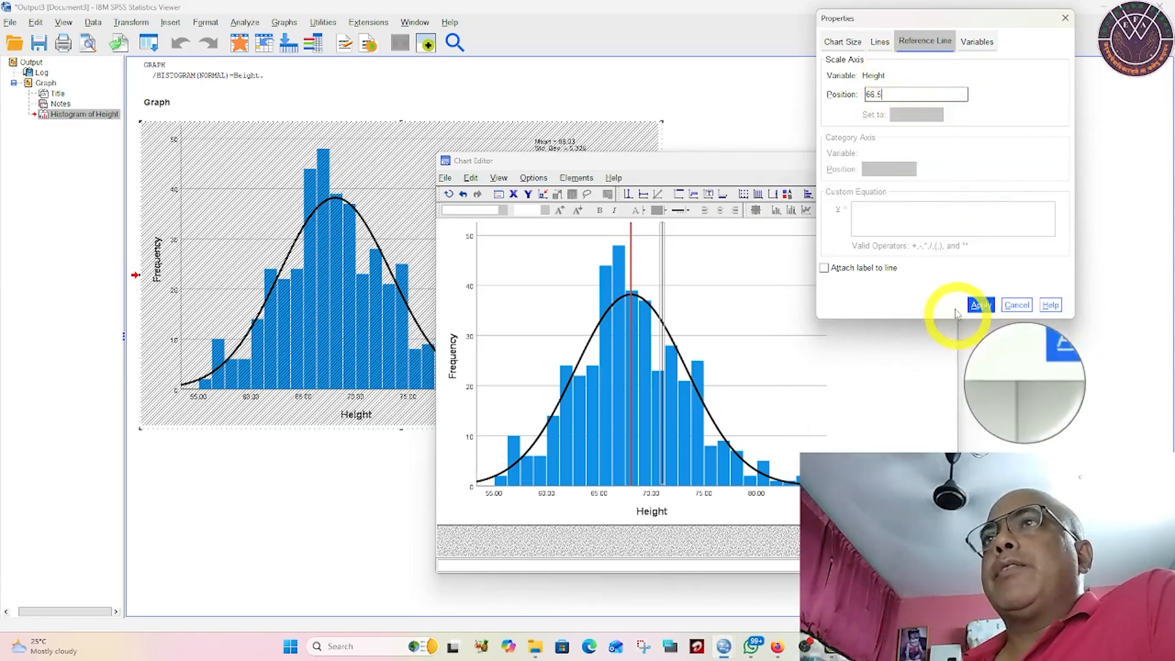
click(982, 306)
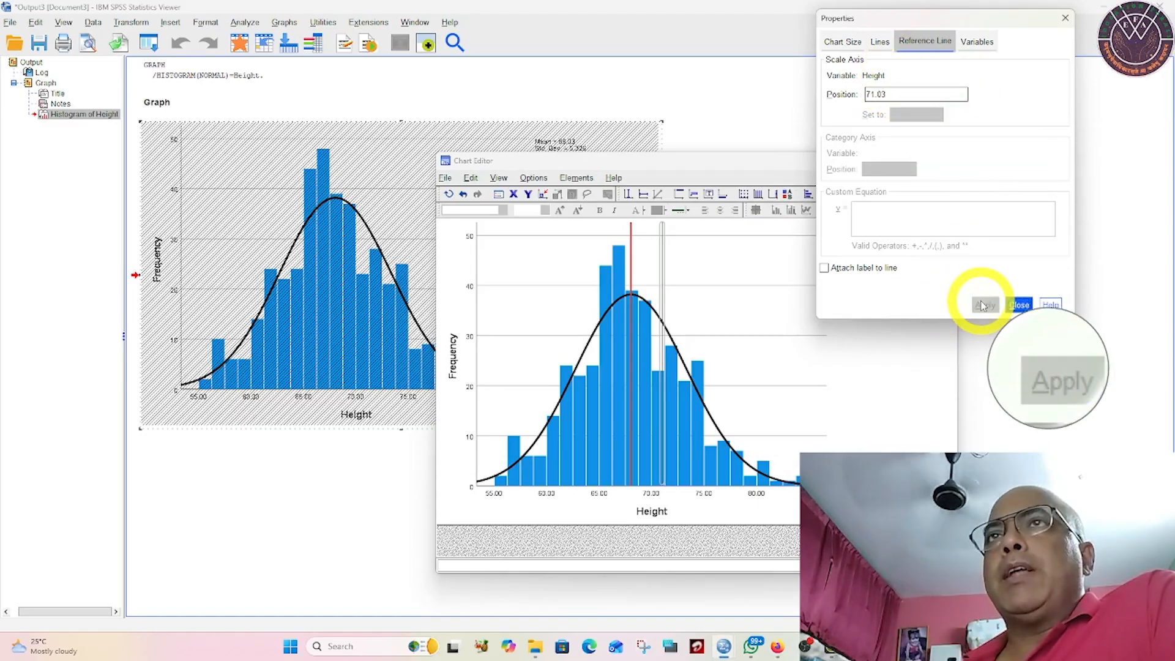
Step: Set the green reference line's weight to 3.0, close its properties and minimize the chart editing window
click(880, 42)
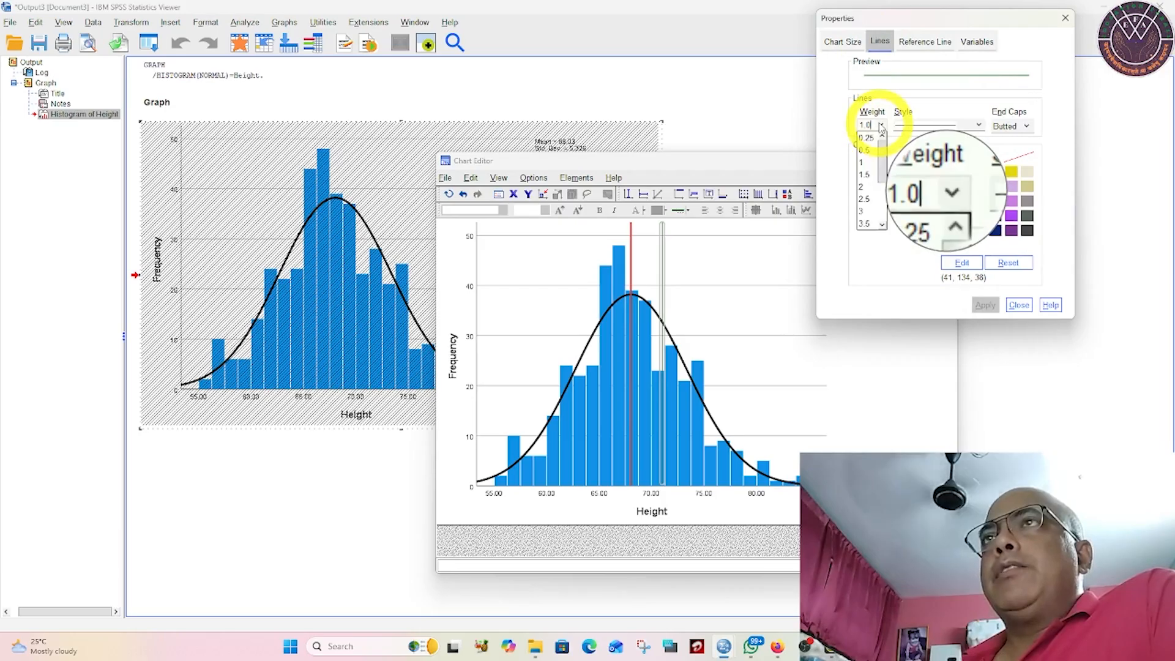
click(868, 212)
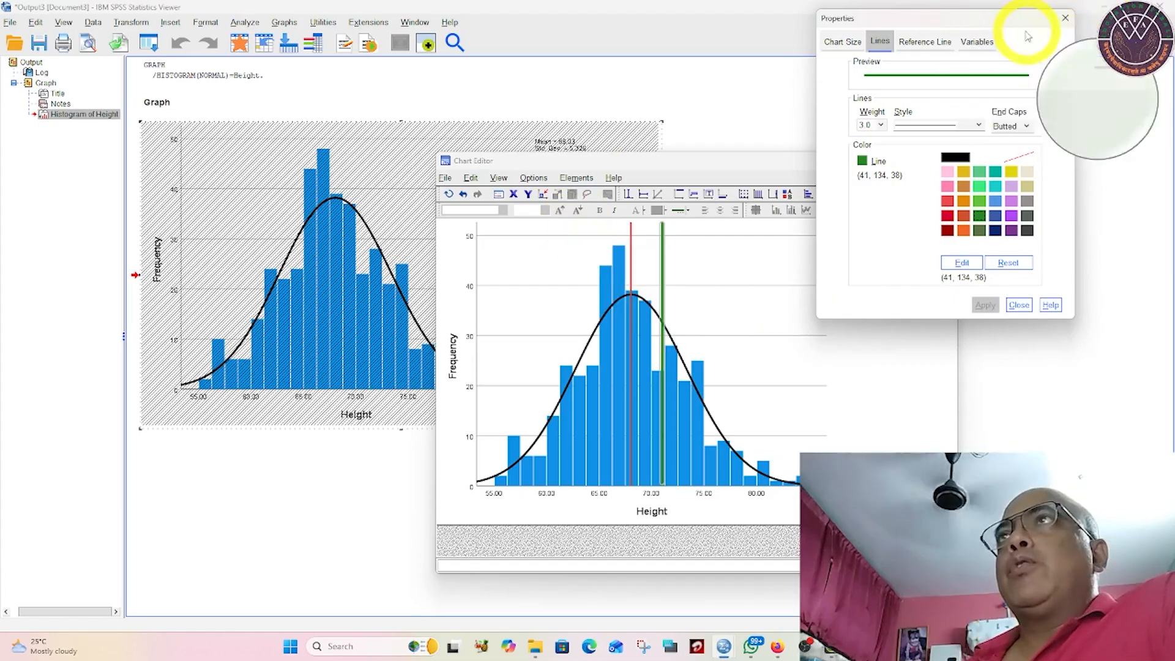
click(1031, 309)
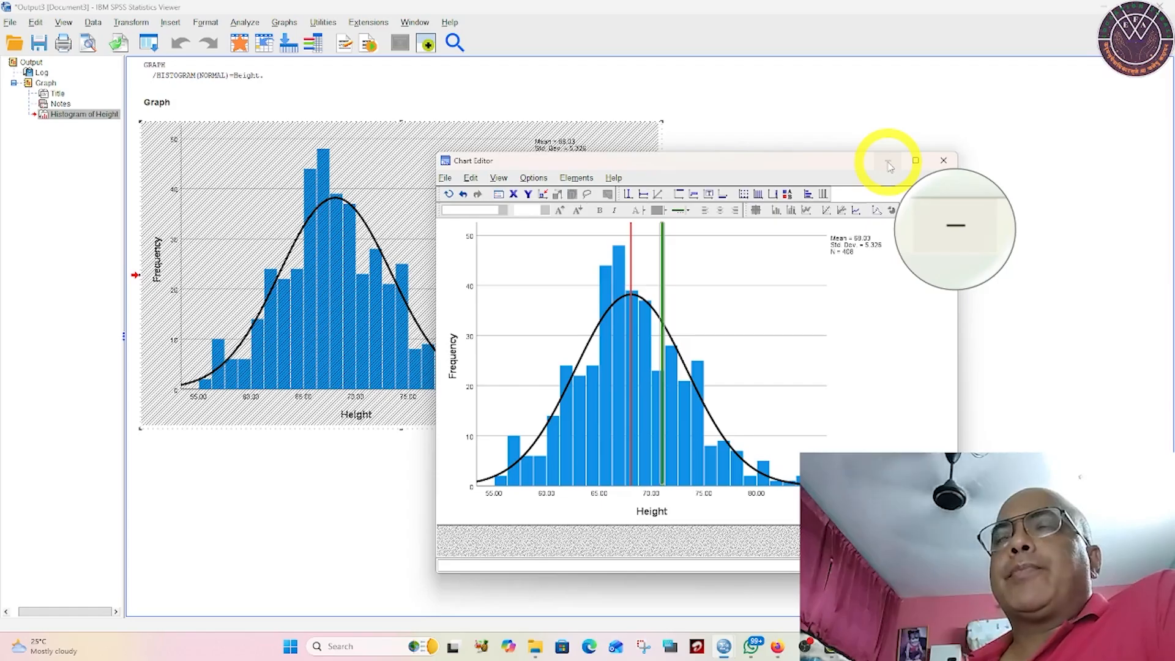
click(889, 164)
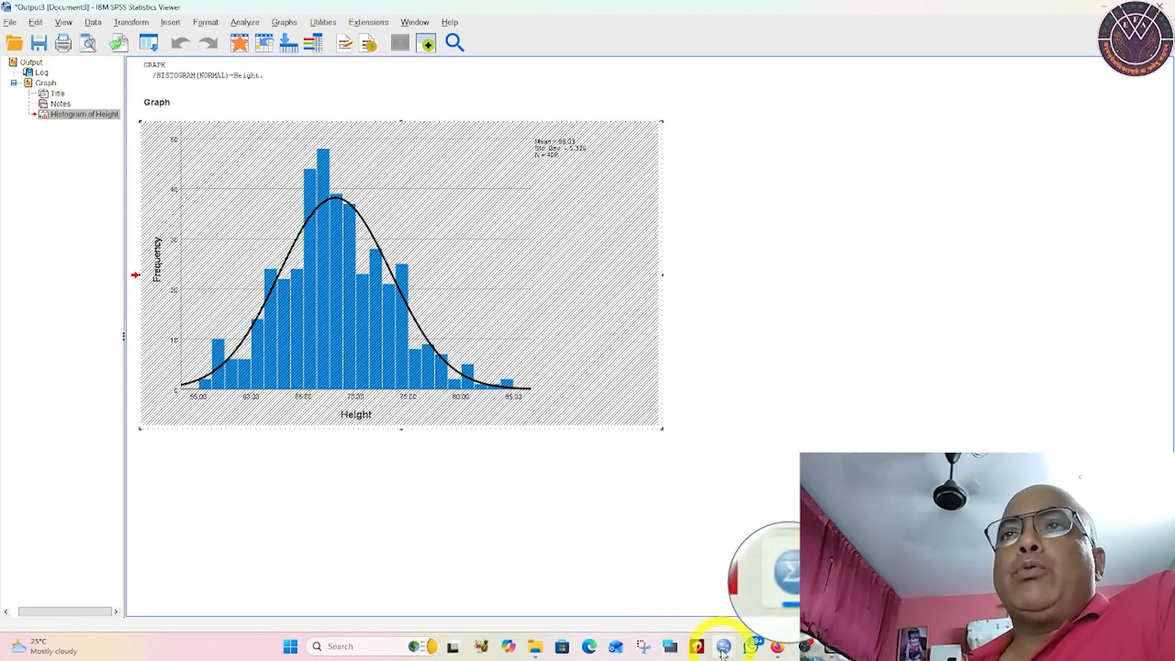
Step: Switch to the Sample_Dataset_2014(2).sav data window and open the One-Sample T Test setup
mouse_move(723, 653)
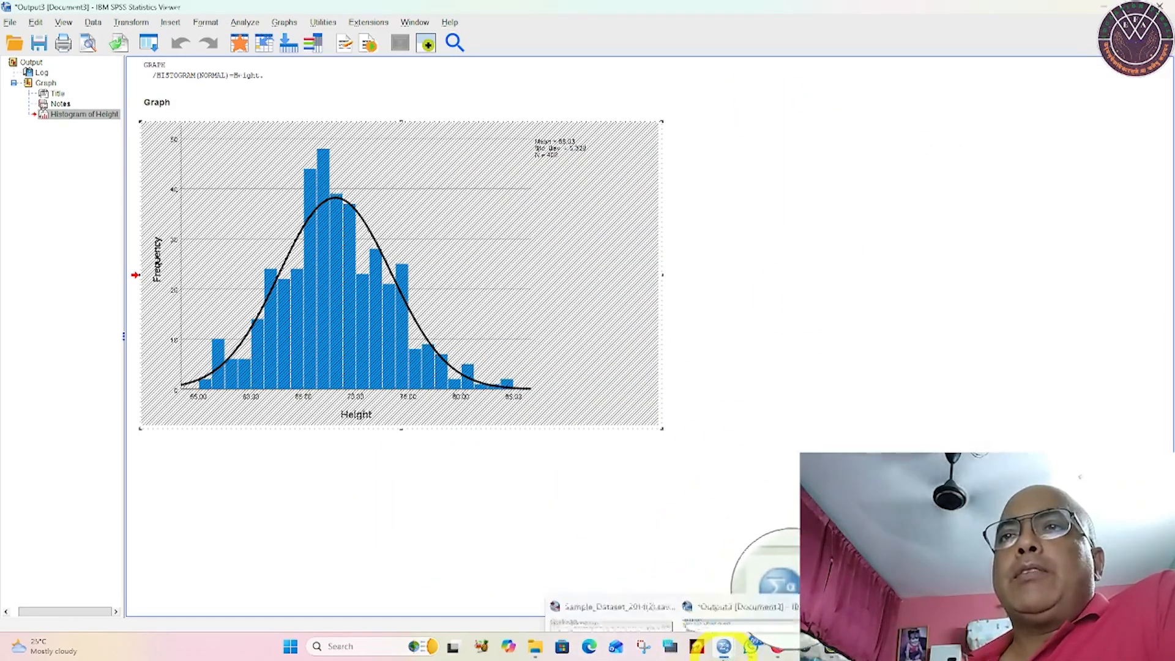
click(638, 608)
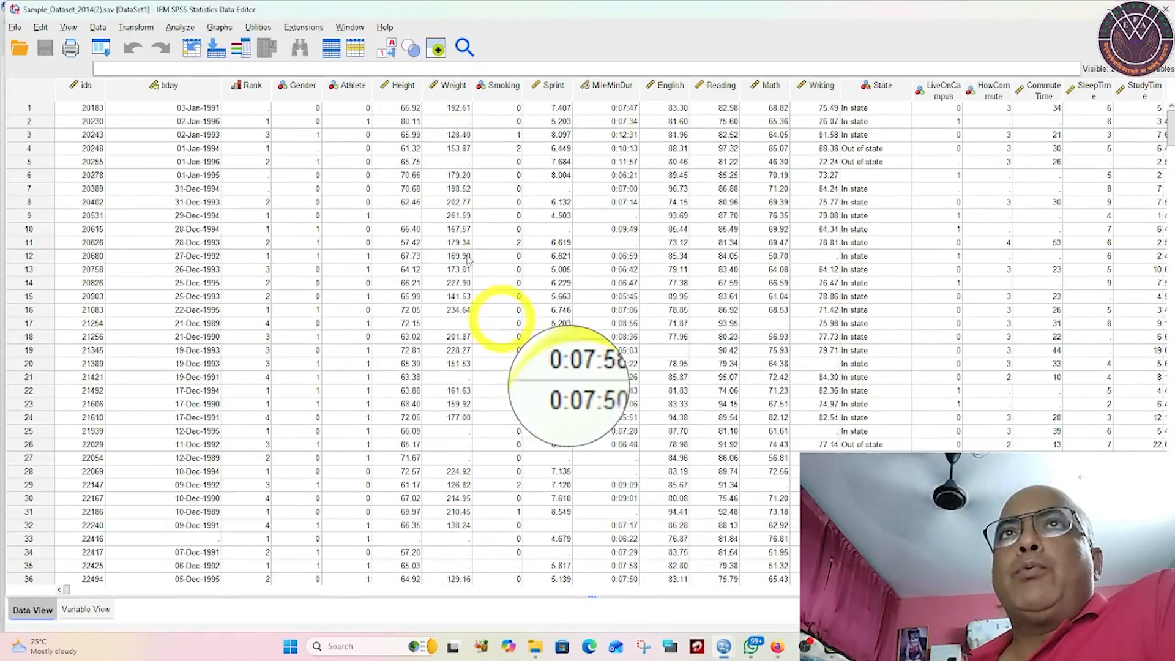
click(172, 27)
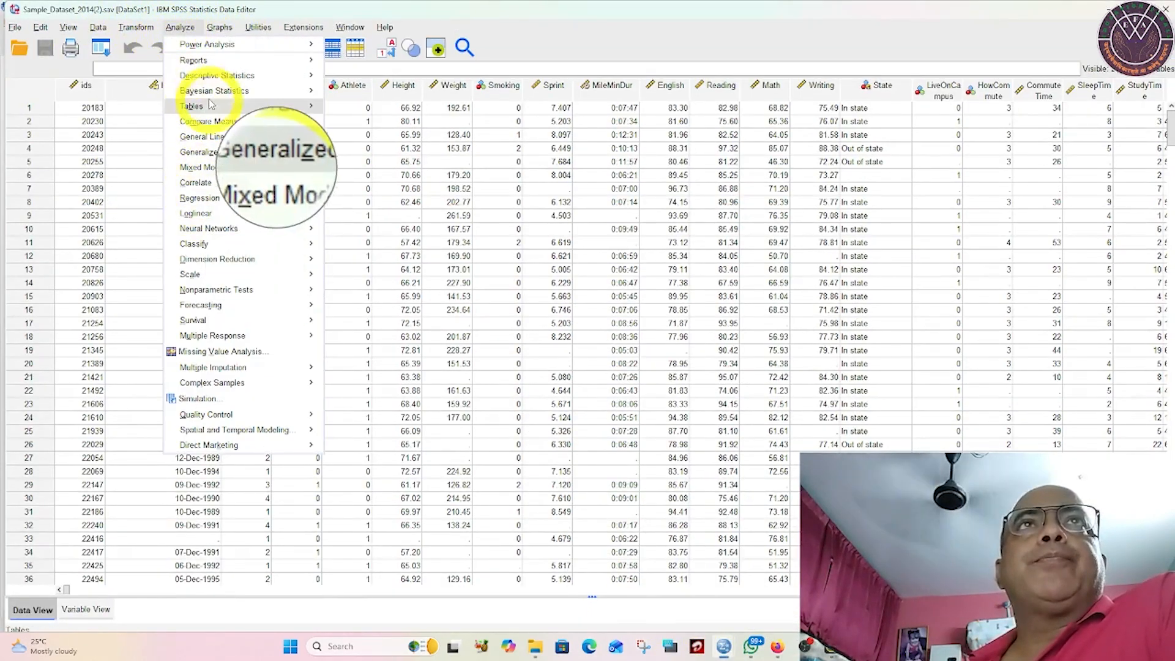
mouse_move(212, 126)
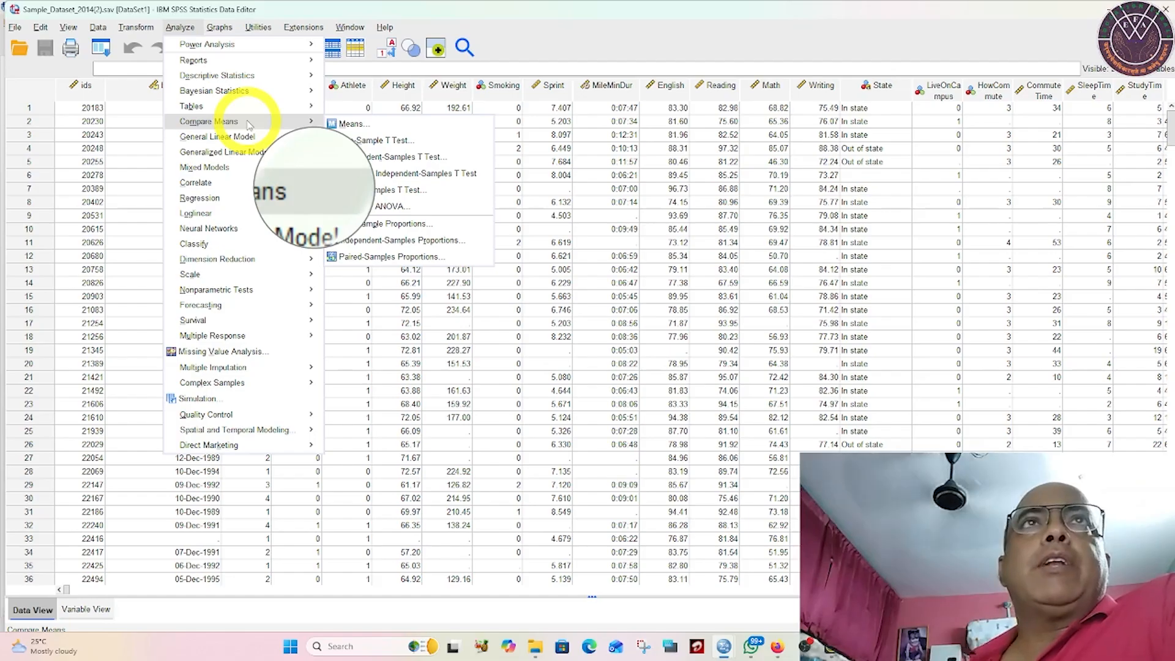
click(368, 141)
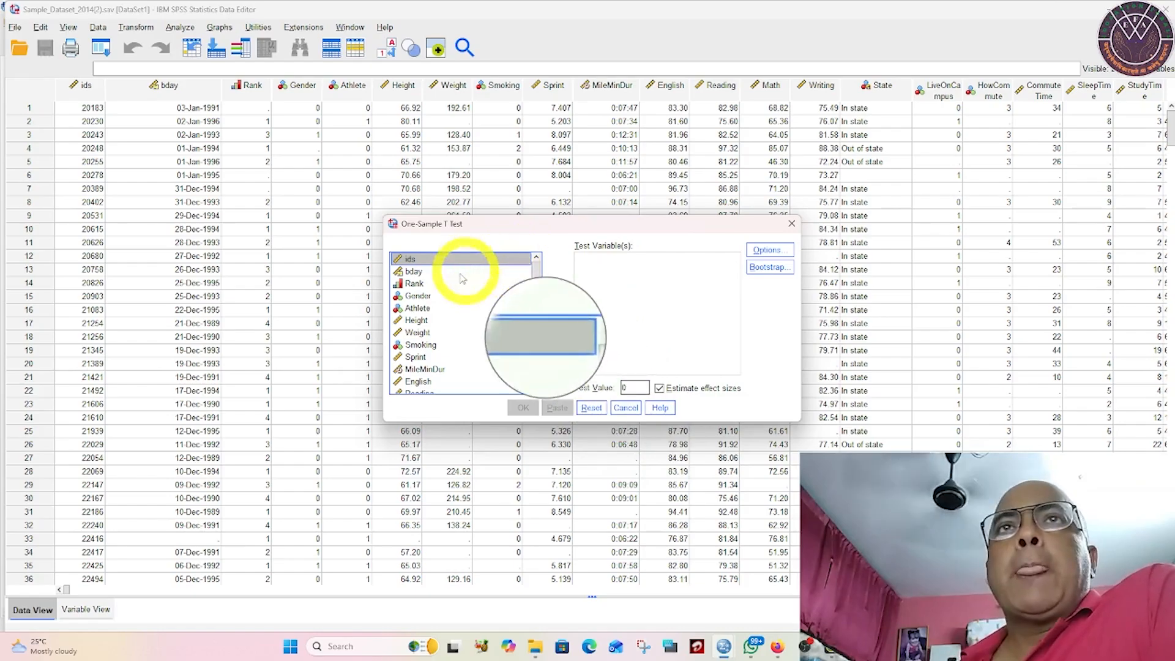
Step: Add Height as the test variable and set the test value to 66.5
click(414, 321)
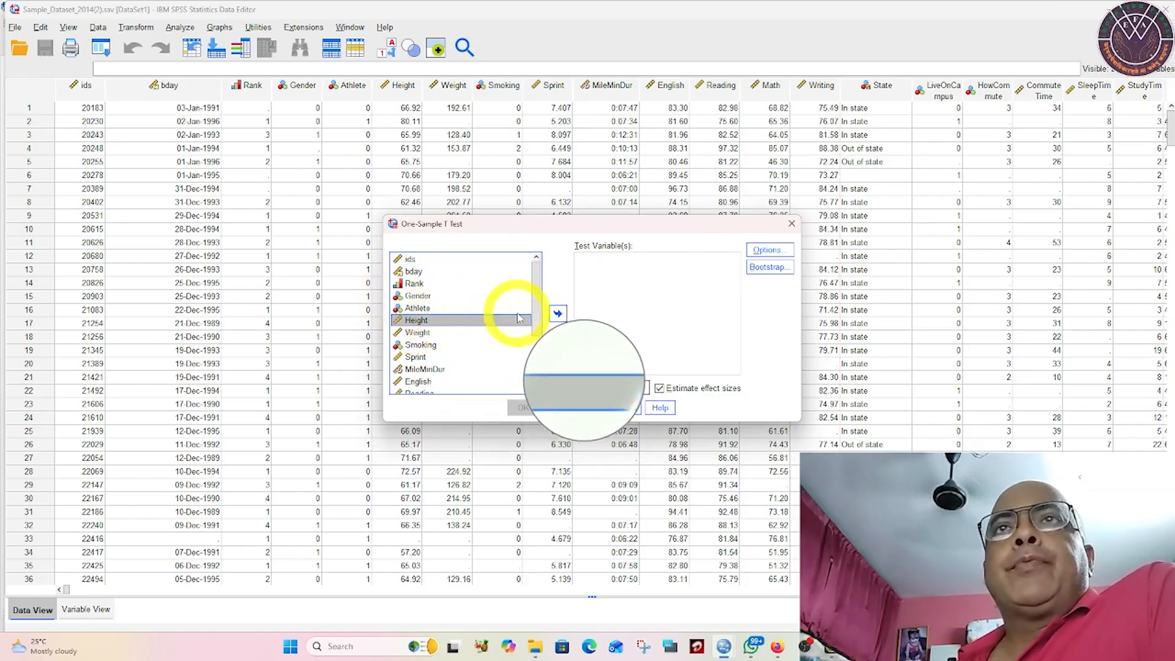
click(558, 315)
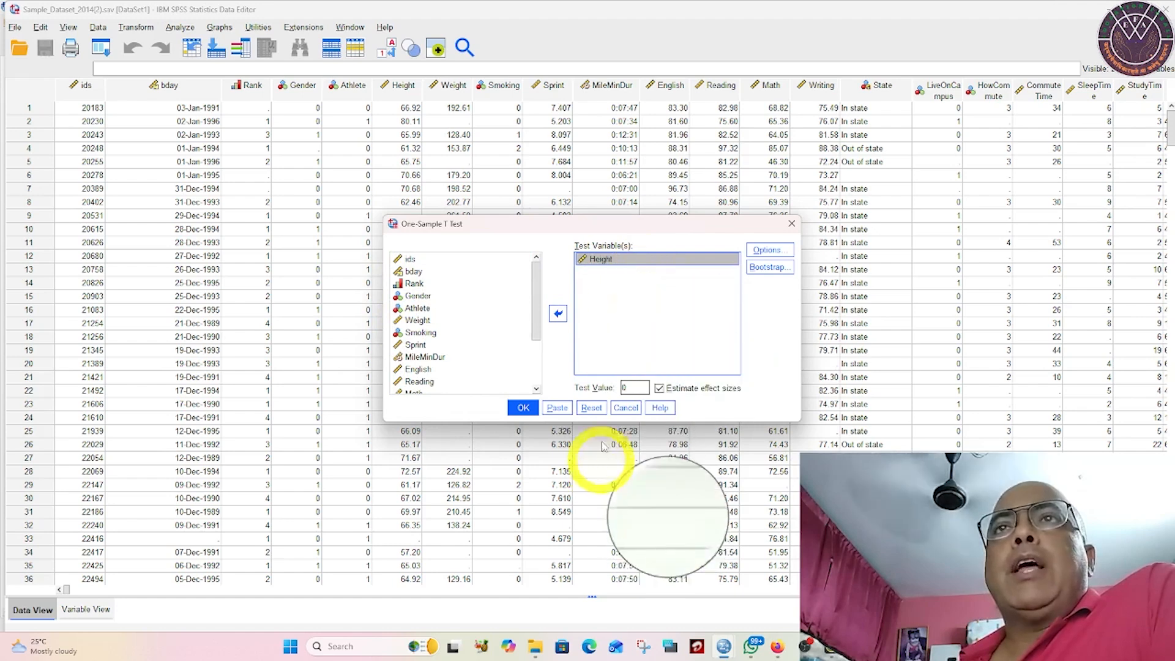
double_click(625, 387)
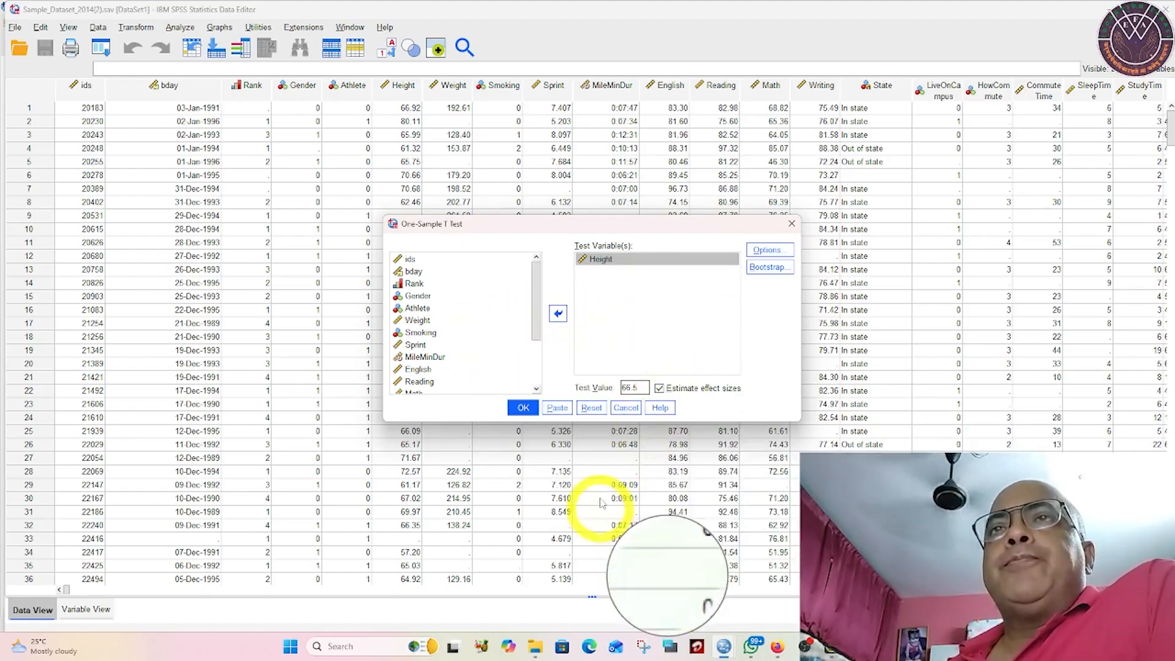
Step: Accept the 95% confidence interval with cases excluded analysis by analysis, and run the one-sample t test
click(767, 250)
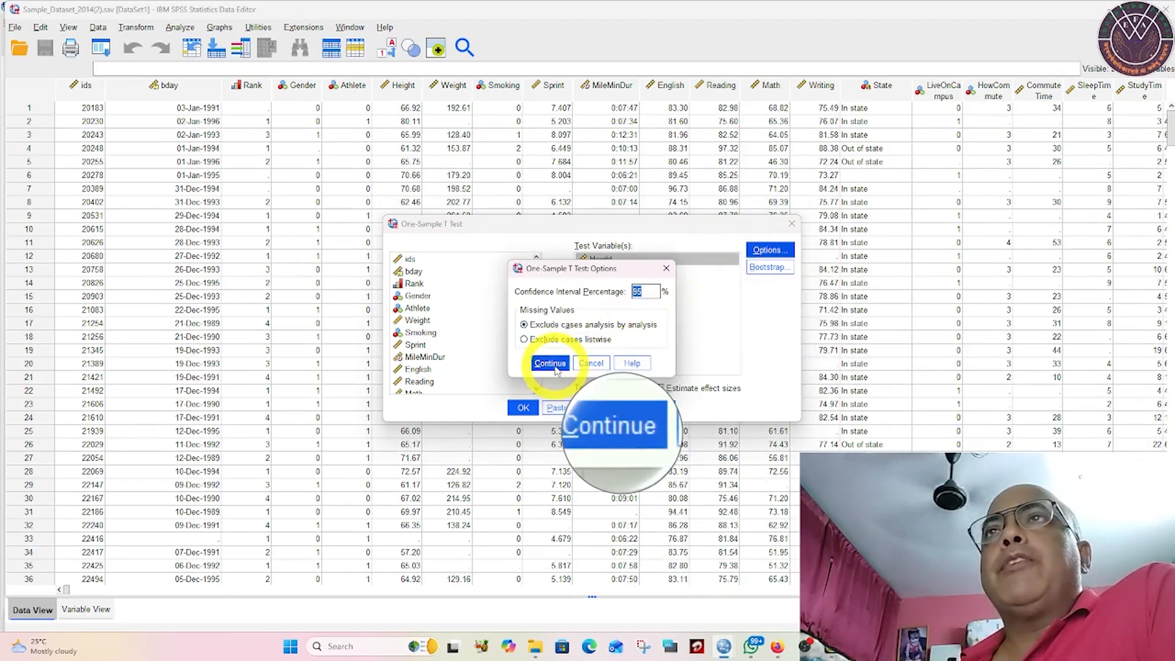
click(555, 366)
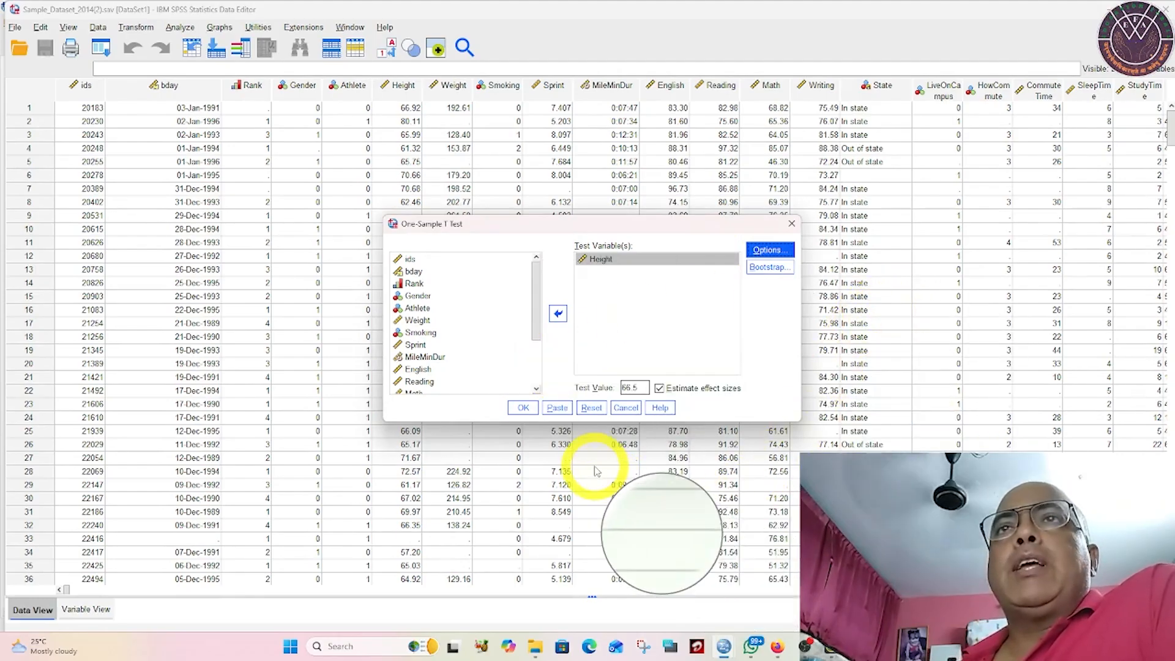
click(523, 408)
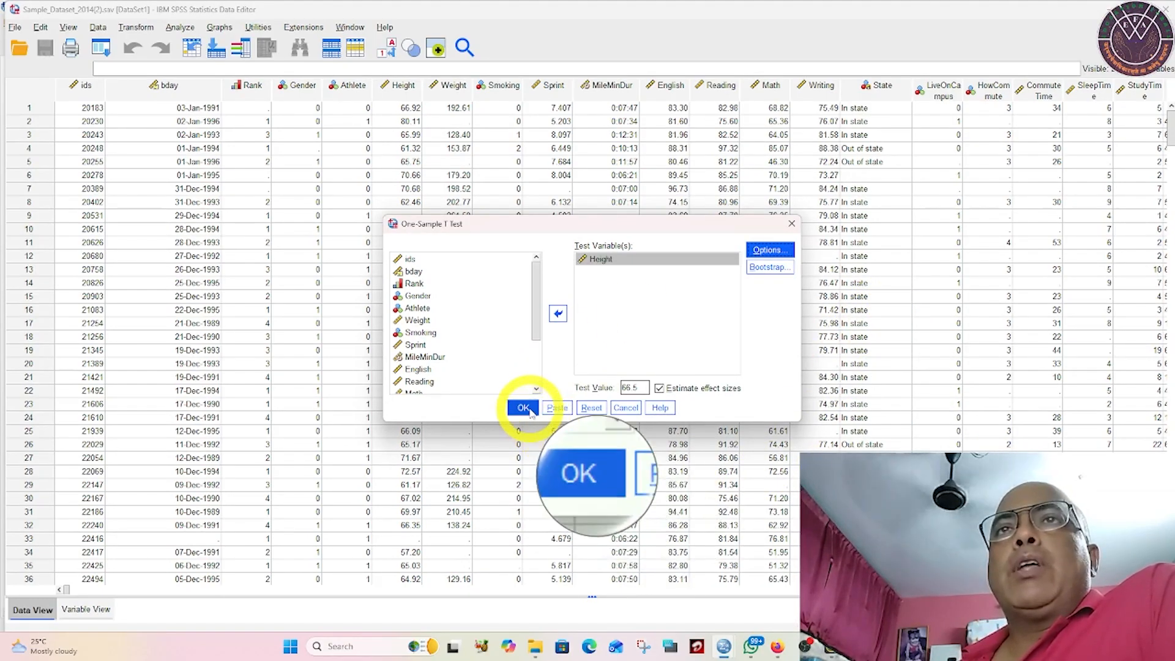
Step: Review the one-sample t-test output tables for Height, including the effect sizes
scroll(532, 380, down, 1)
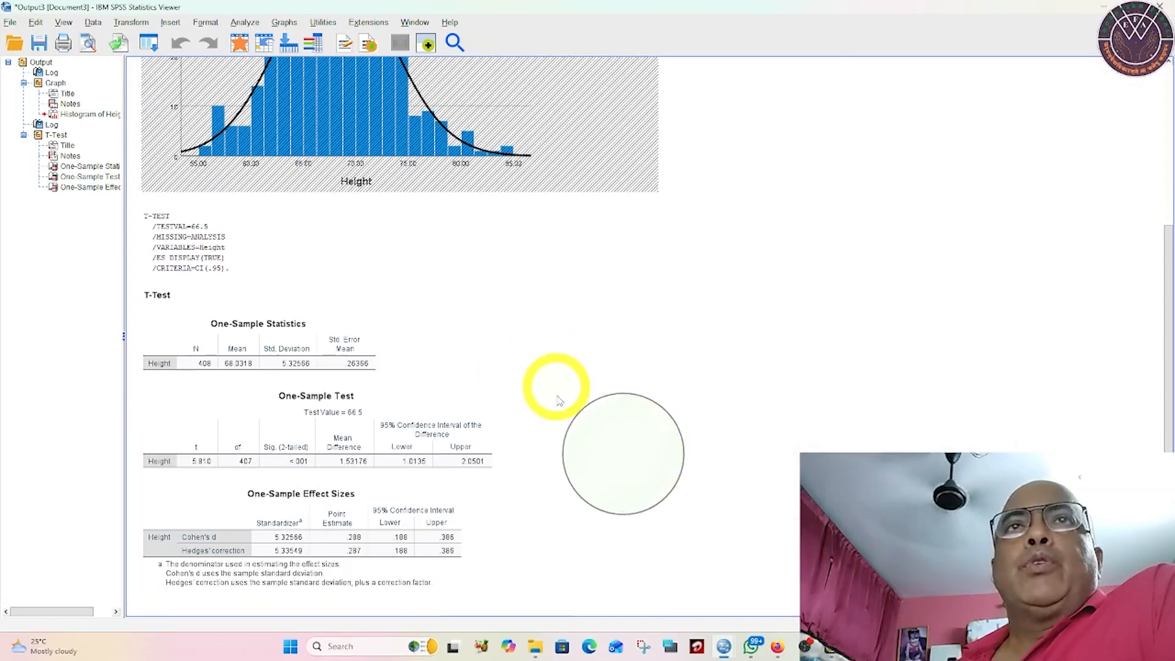
click(288, 446)
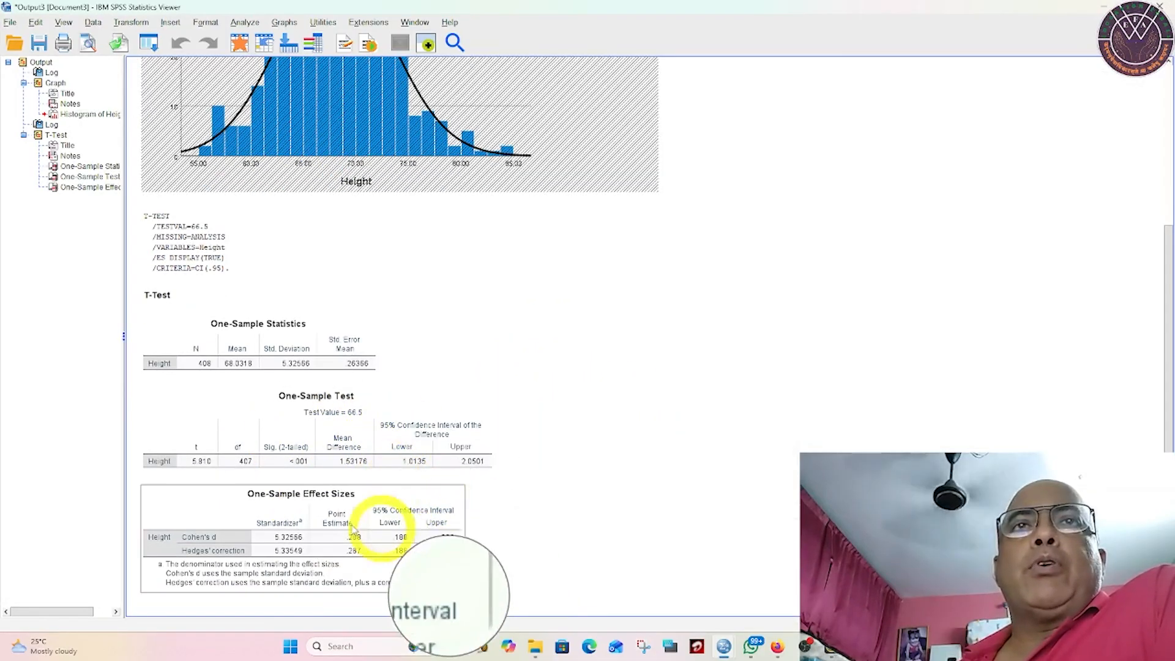
click(184, 502)
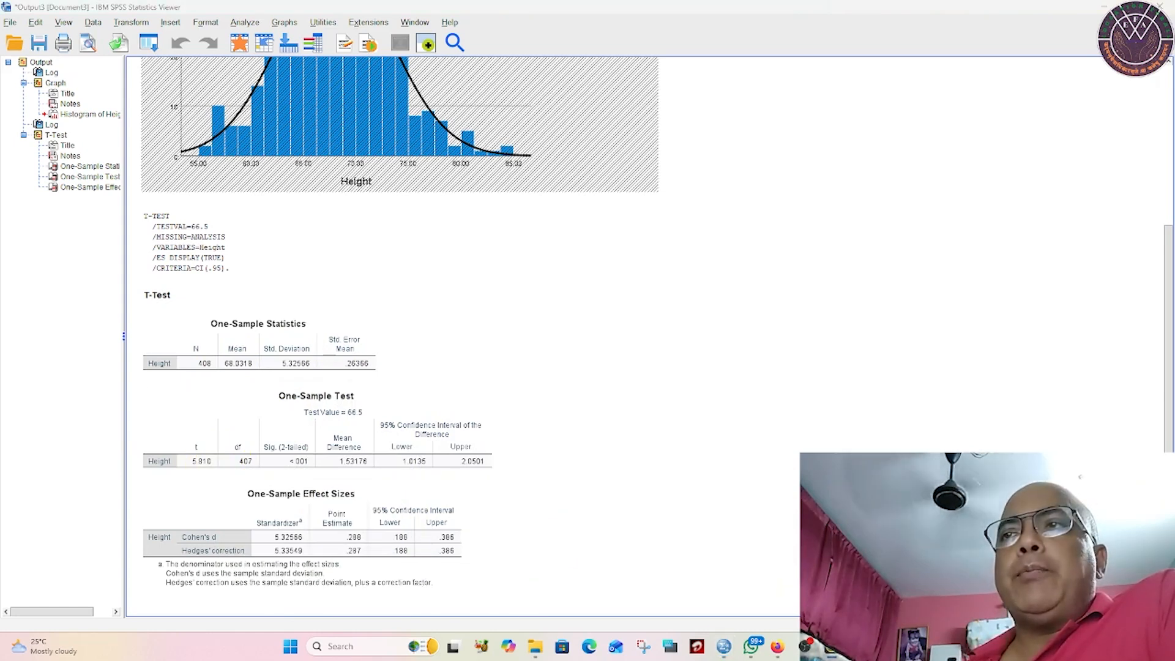
Step: Annotate the t-test output with a red pen, ticking t and df, underlining N and writing "df = n-1", and exit pen mode
key(ctrl+F4)
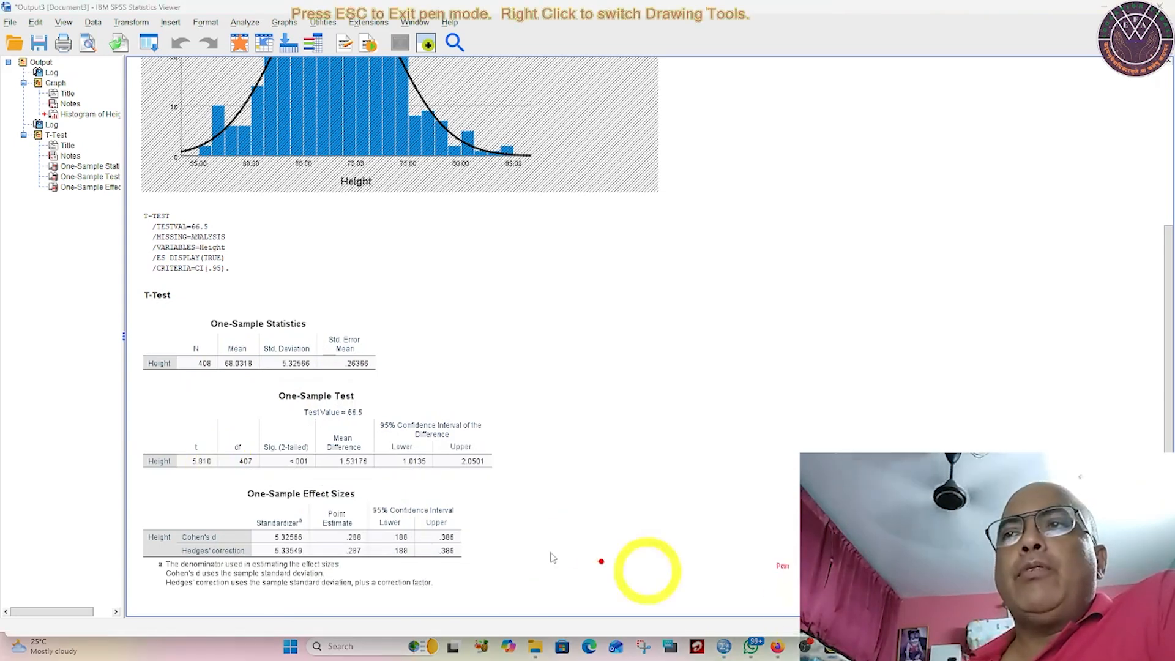
drag(207, 452, 222, 411)
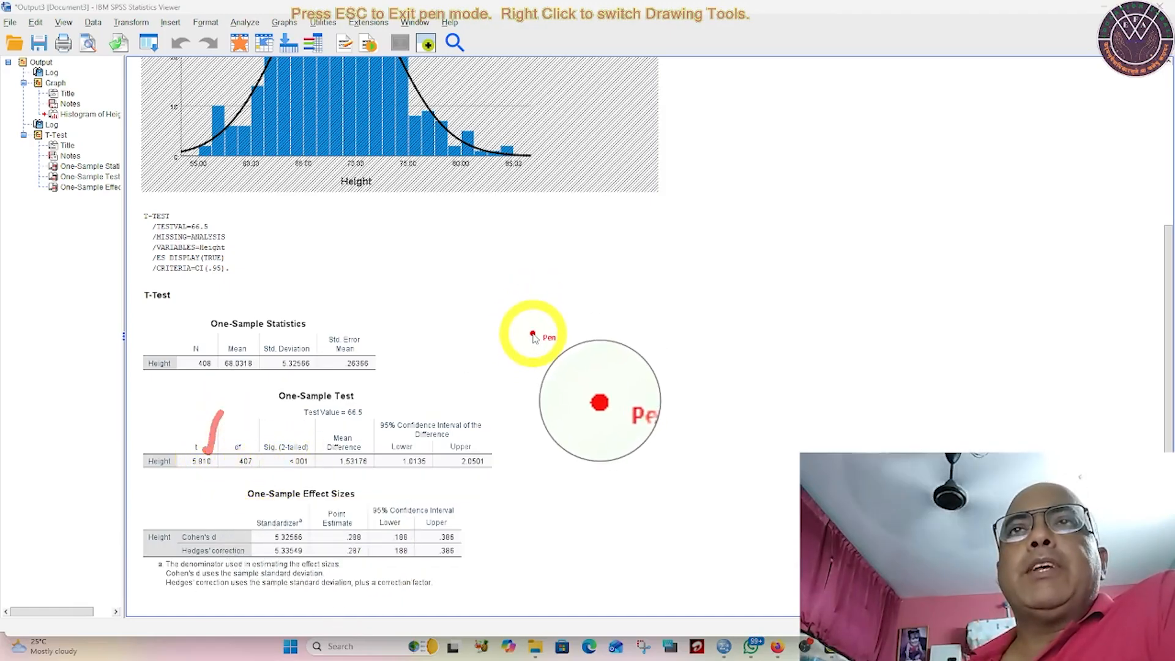
mouse_move(532, 335)
mouse_down()
mouse_move(548, 266)
mouse_move(568, 374)
mouse_move(560, 392)
mouse_move(603, 324)
mouse_move(613, 340)
mouse_move(659, 335)
mouse_move(665, 355)
mouse_move(704, 313)
mouse_move(710, 360)
mouse_up()
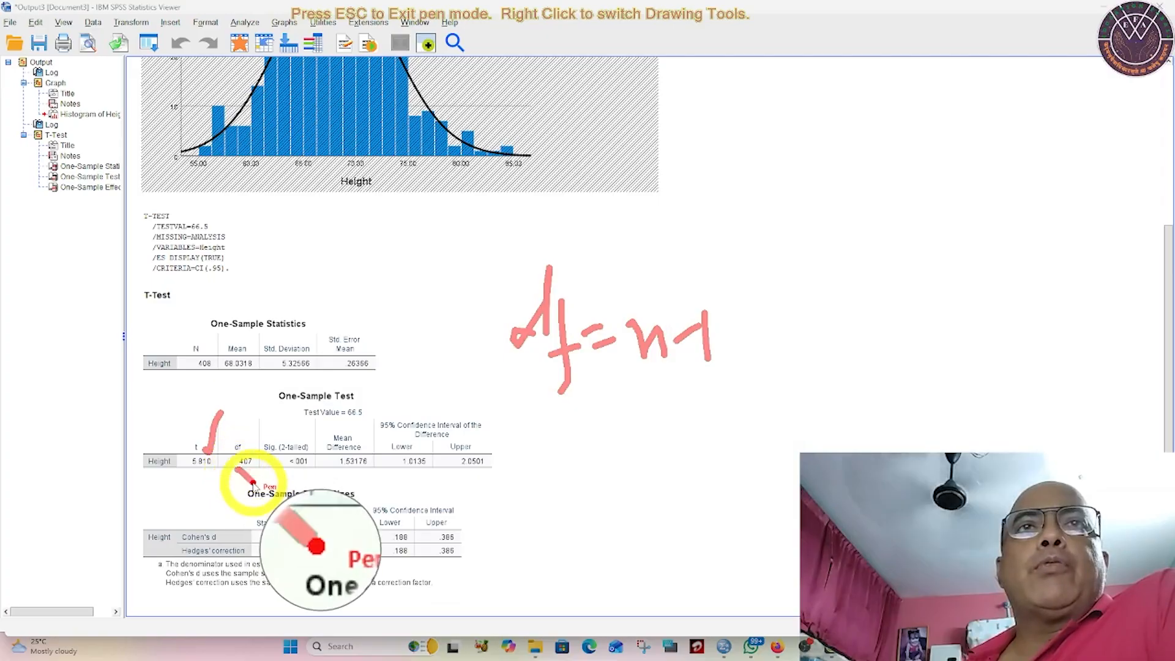
drag(192, 375, 218, 377)
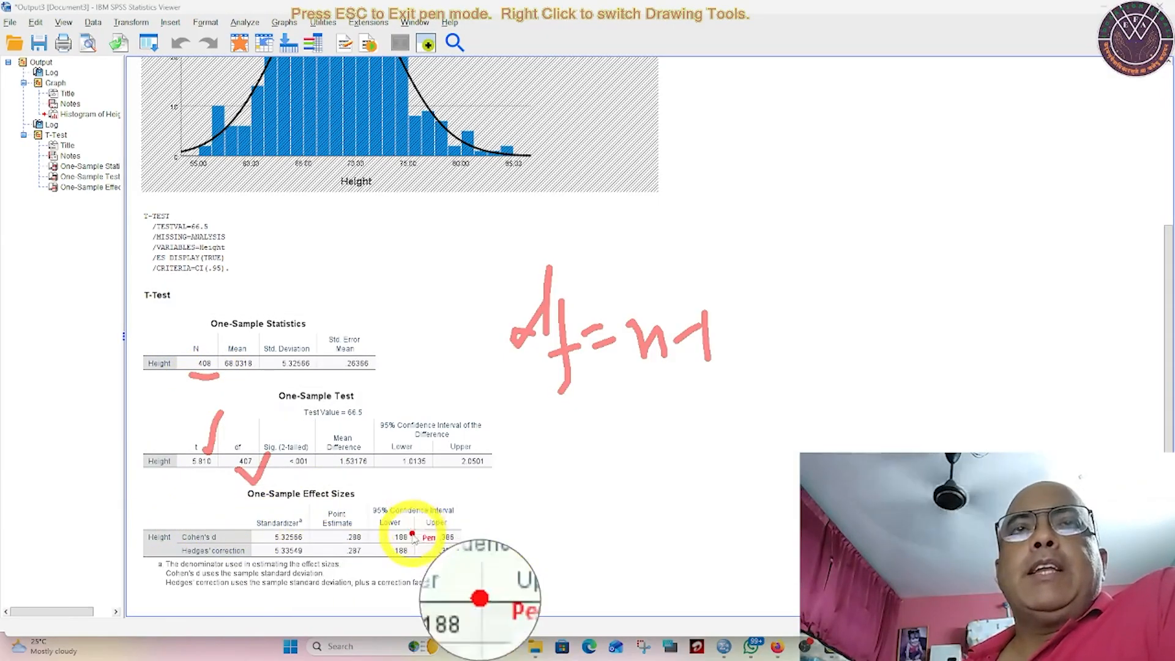
key(Escape)
click(482, 442)
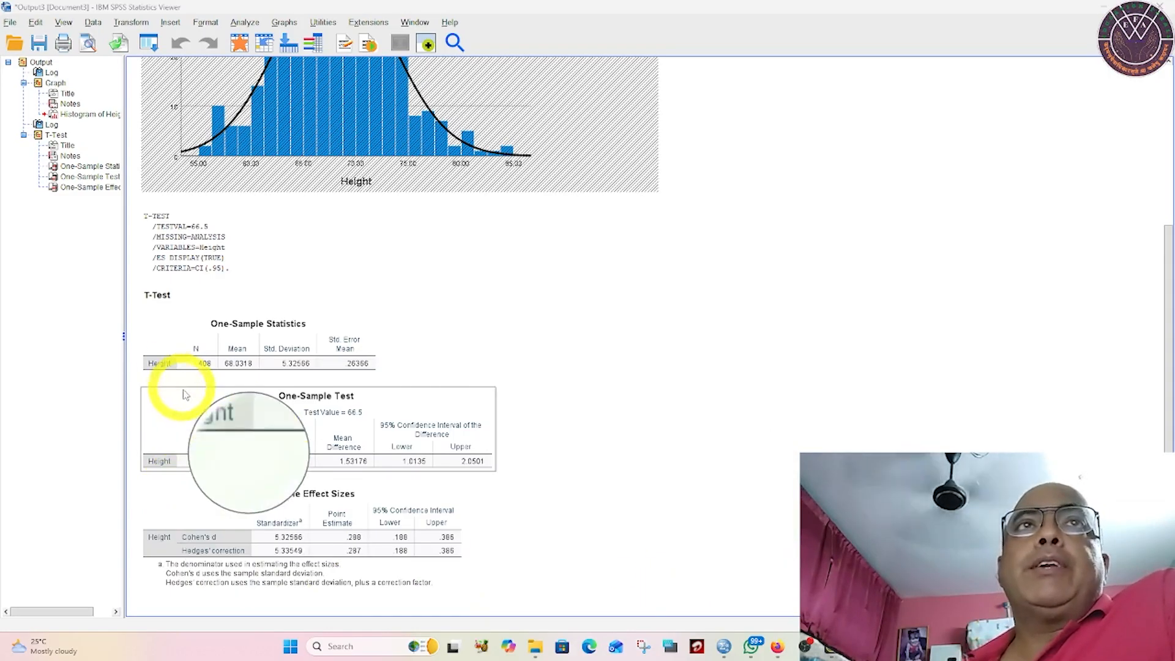
click(415, 525)
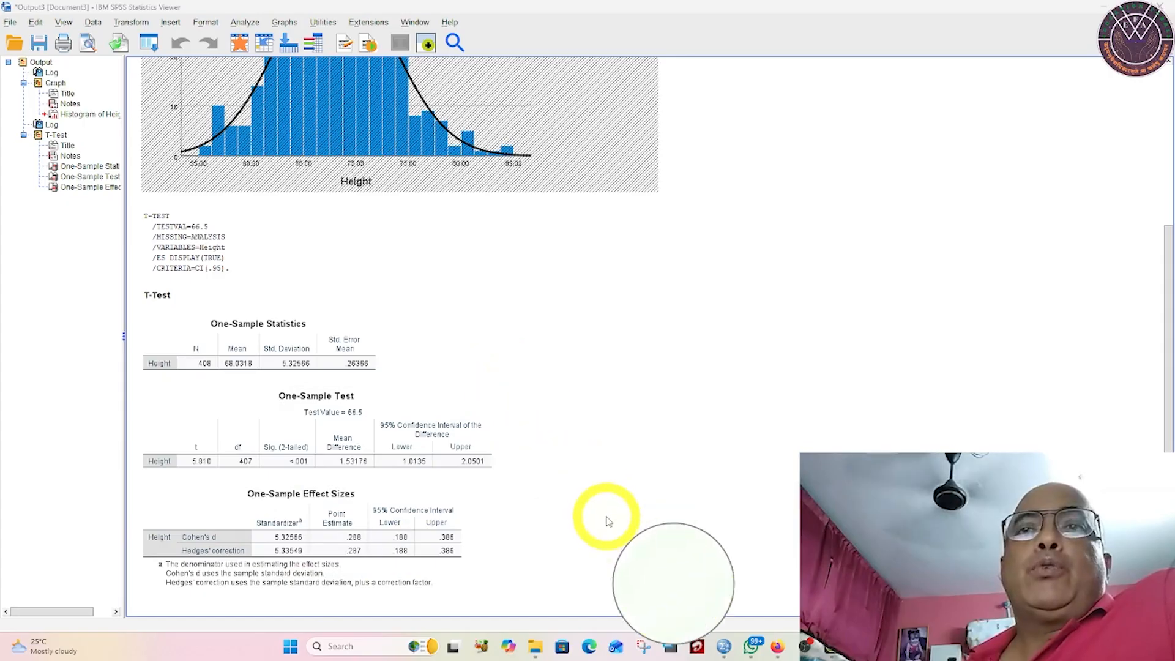